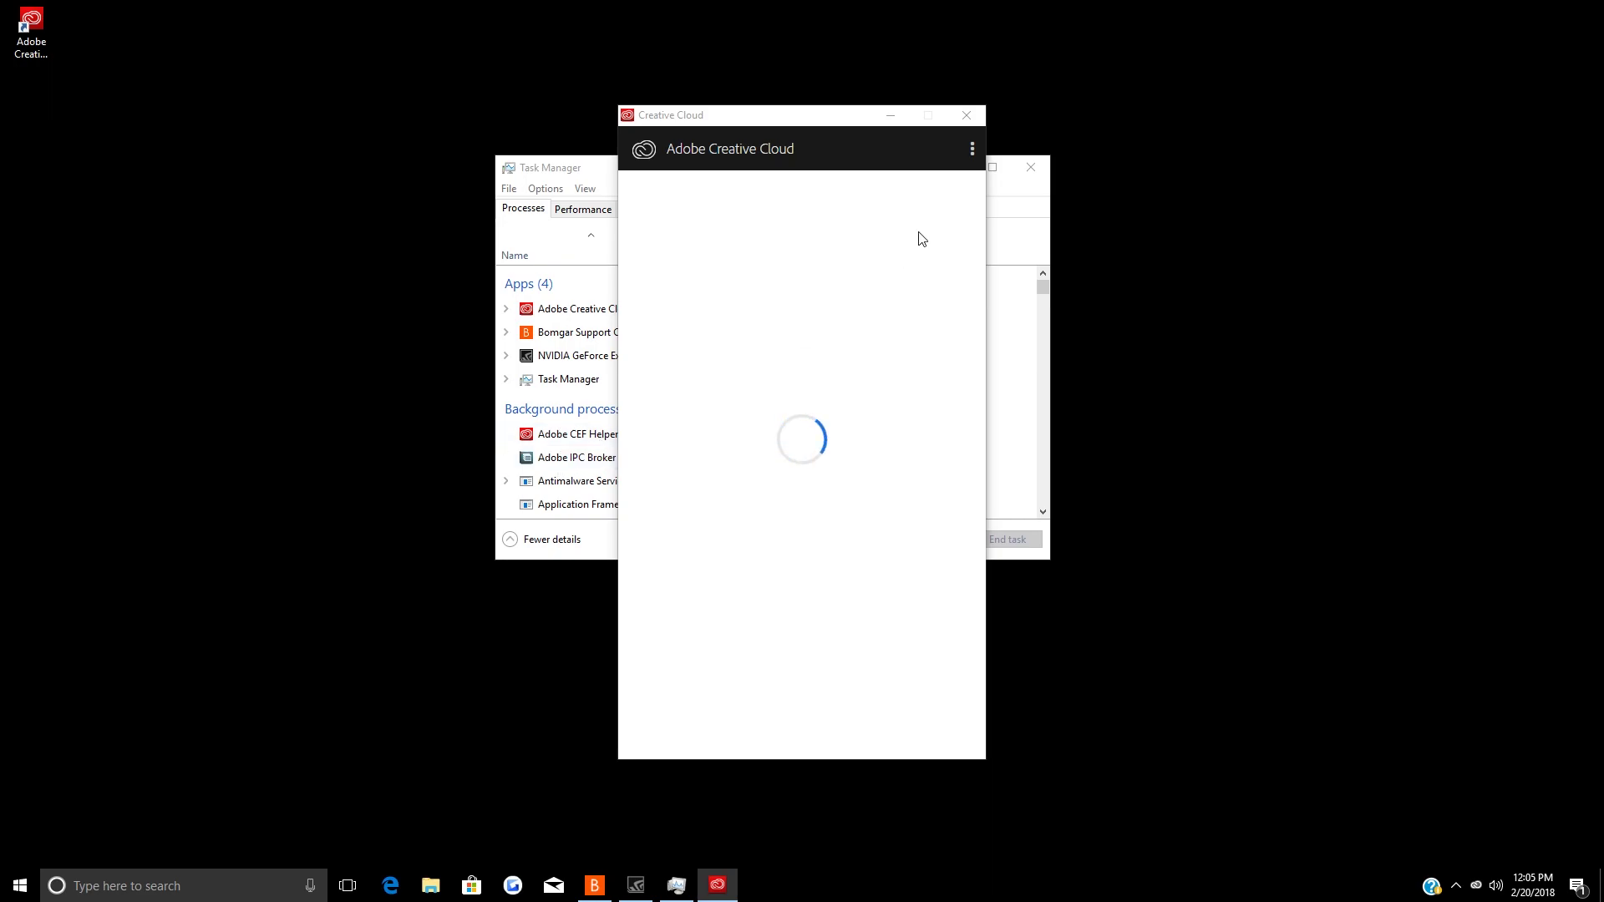
- Quit the stuck Creative Cloud app from its options menu
click(975, 147)
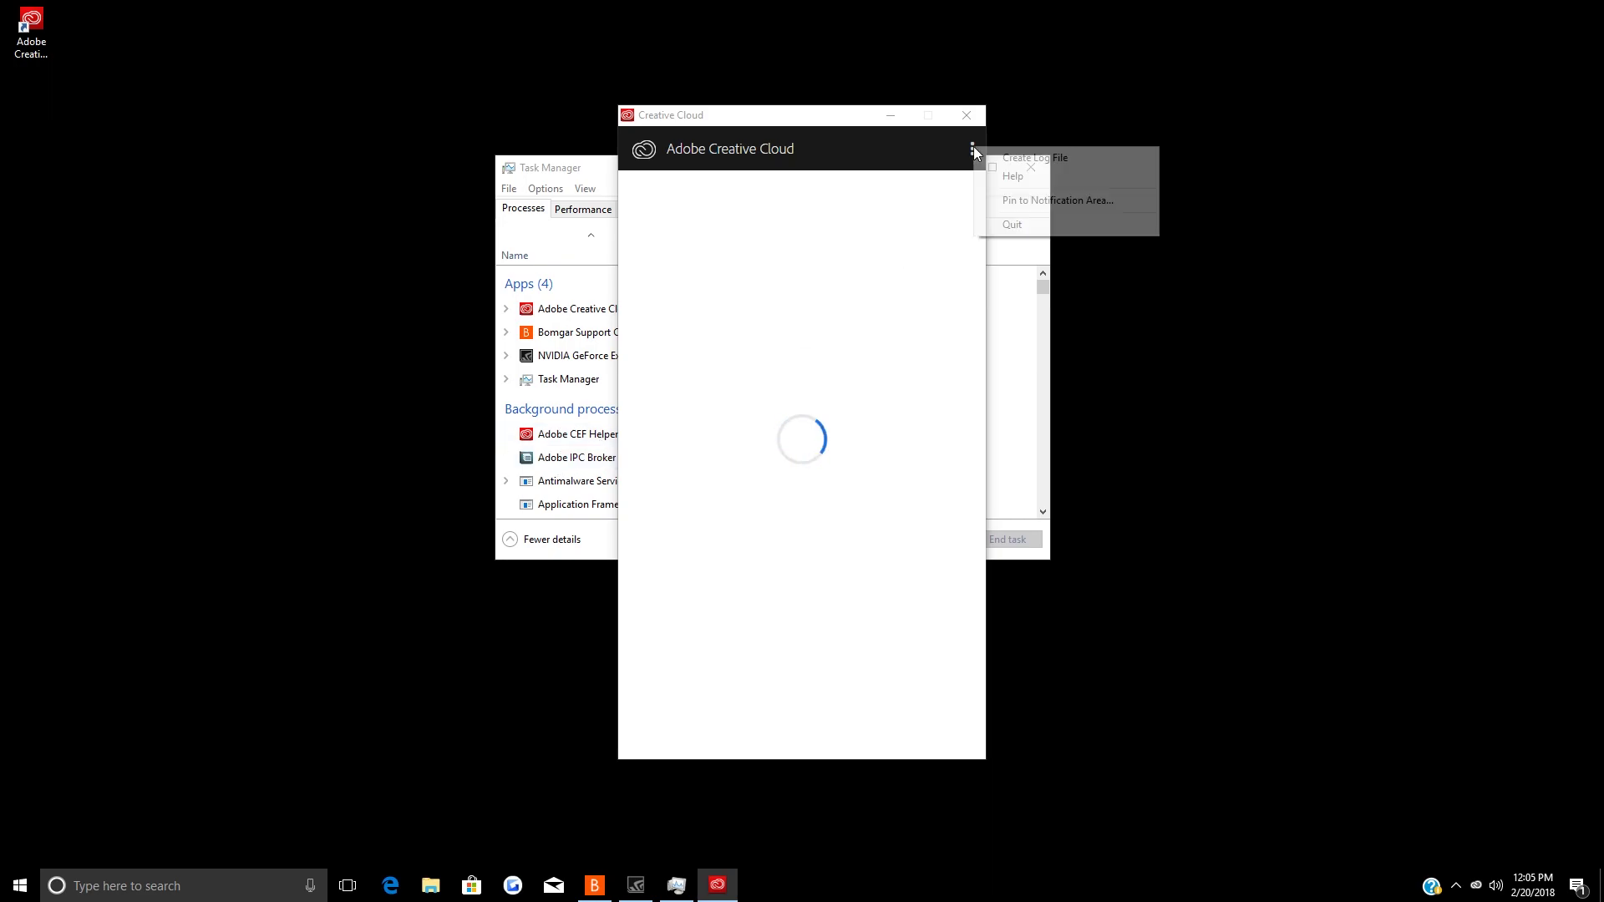
click(1020, 226)
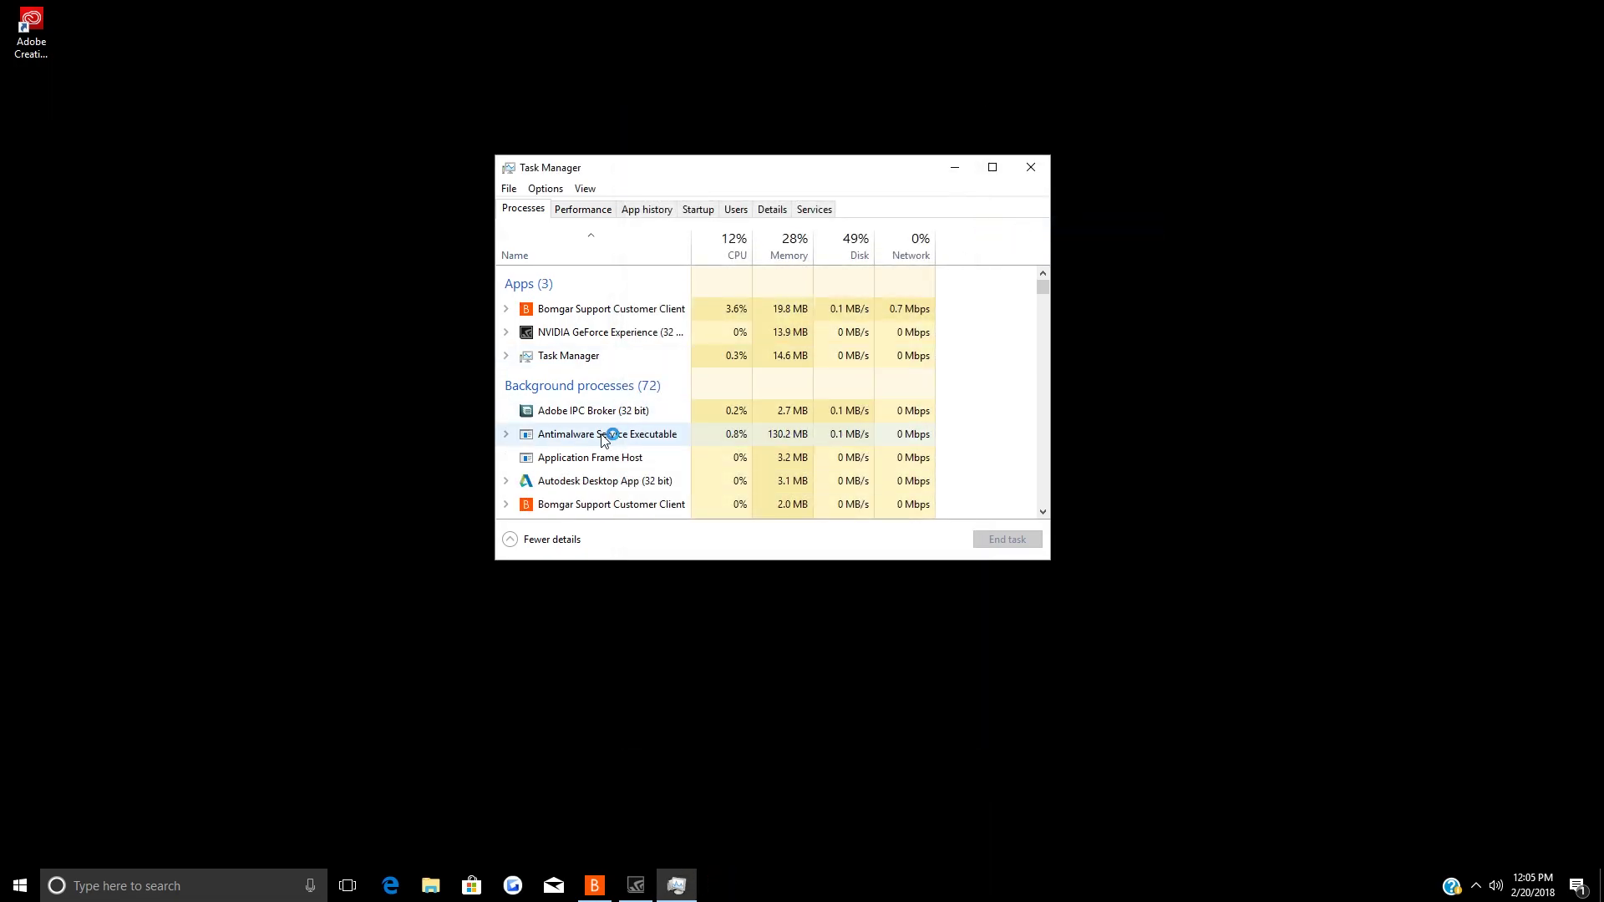
- End the leftover Creative Cloud and CCLibraries background processes in Task Manager
click(597, 418)
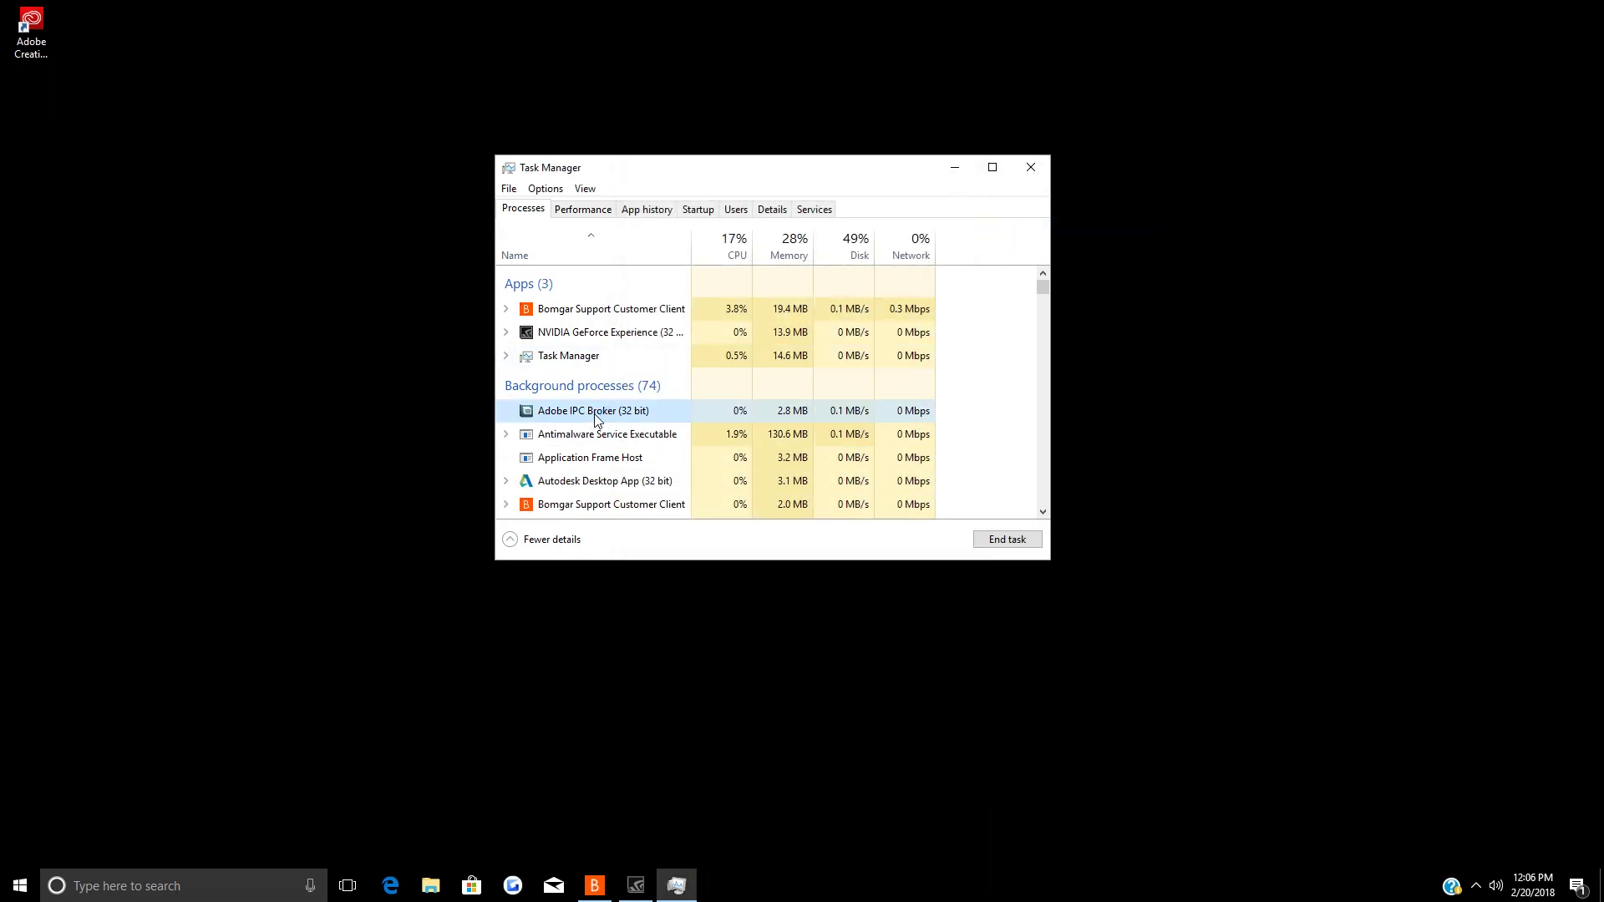
key(d)
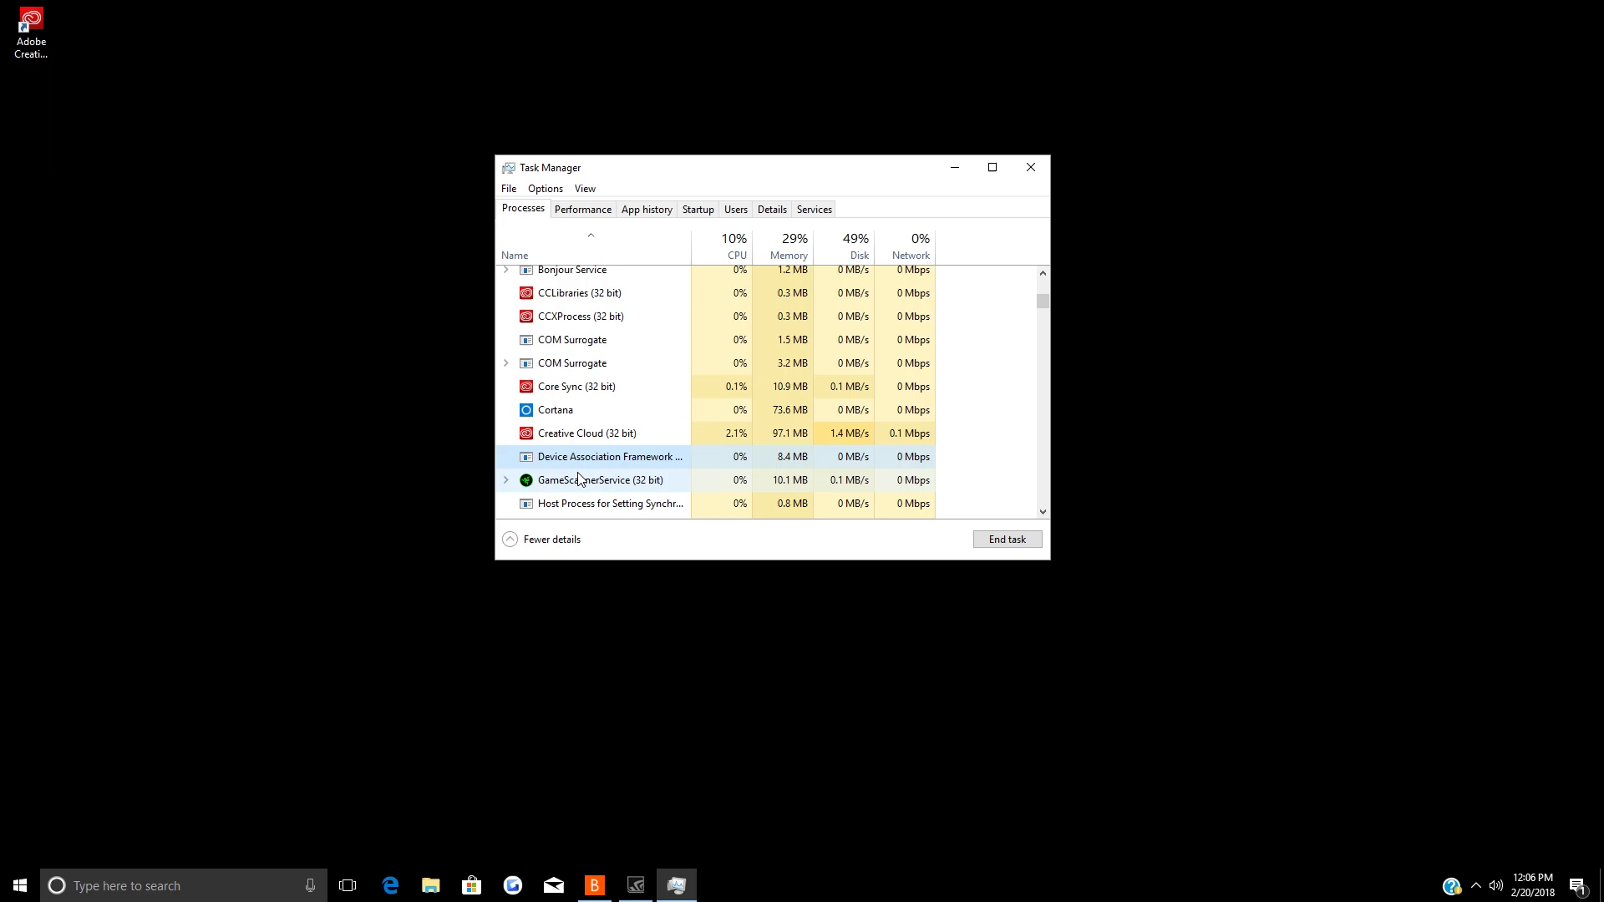
click(539, 437)
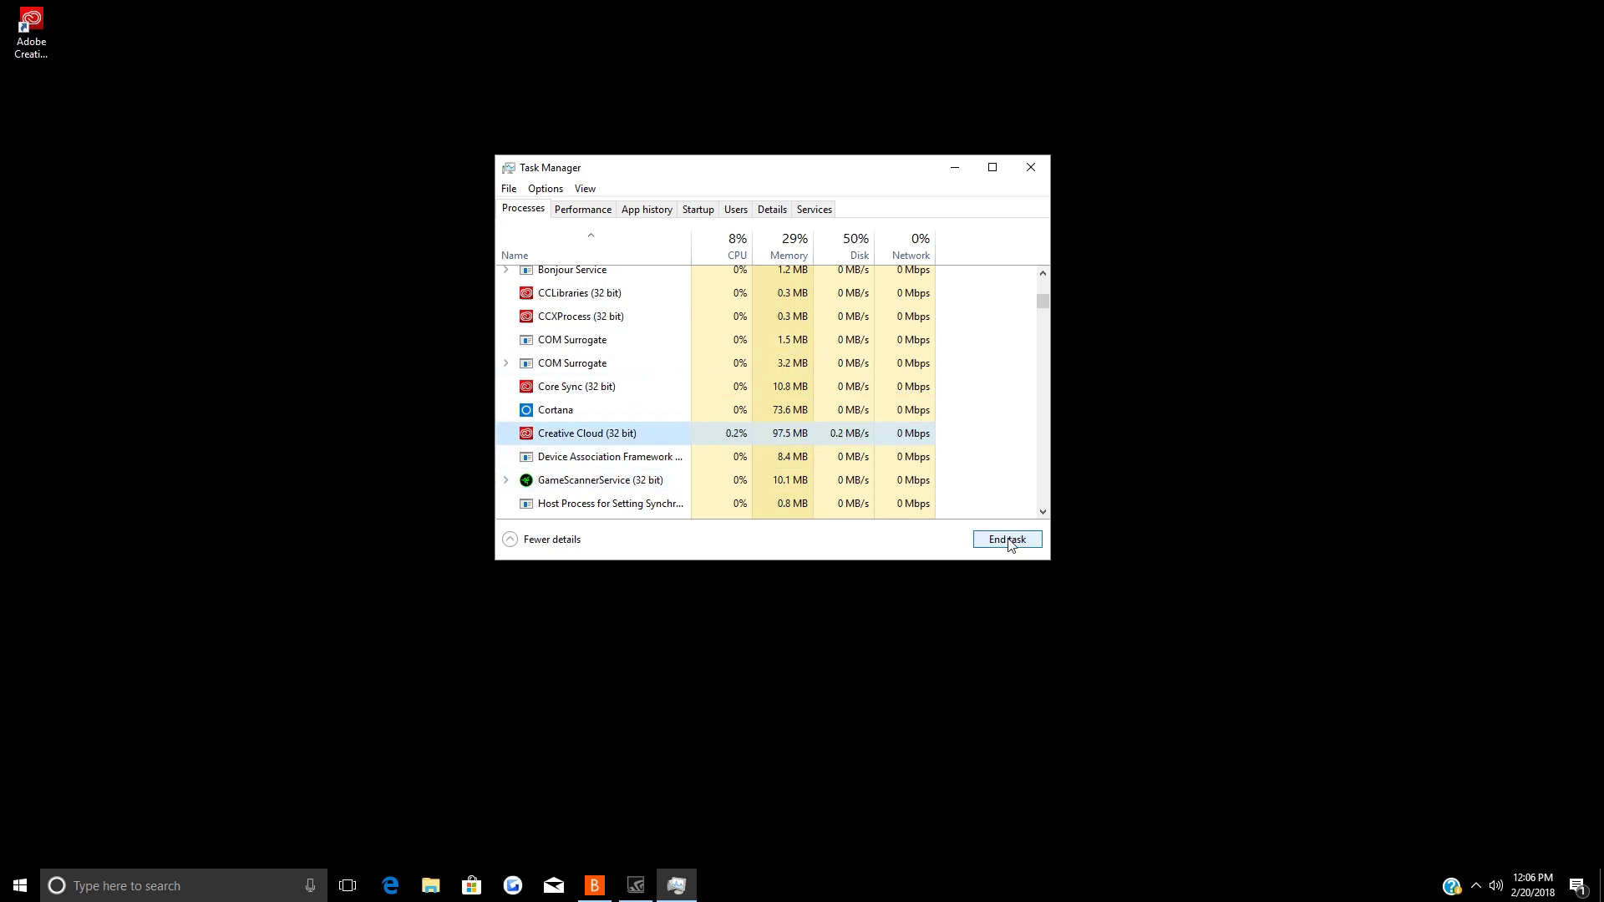
click(1003, 539)
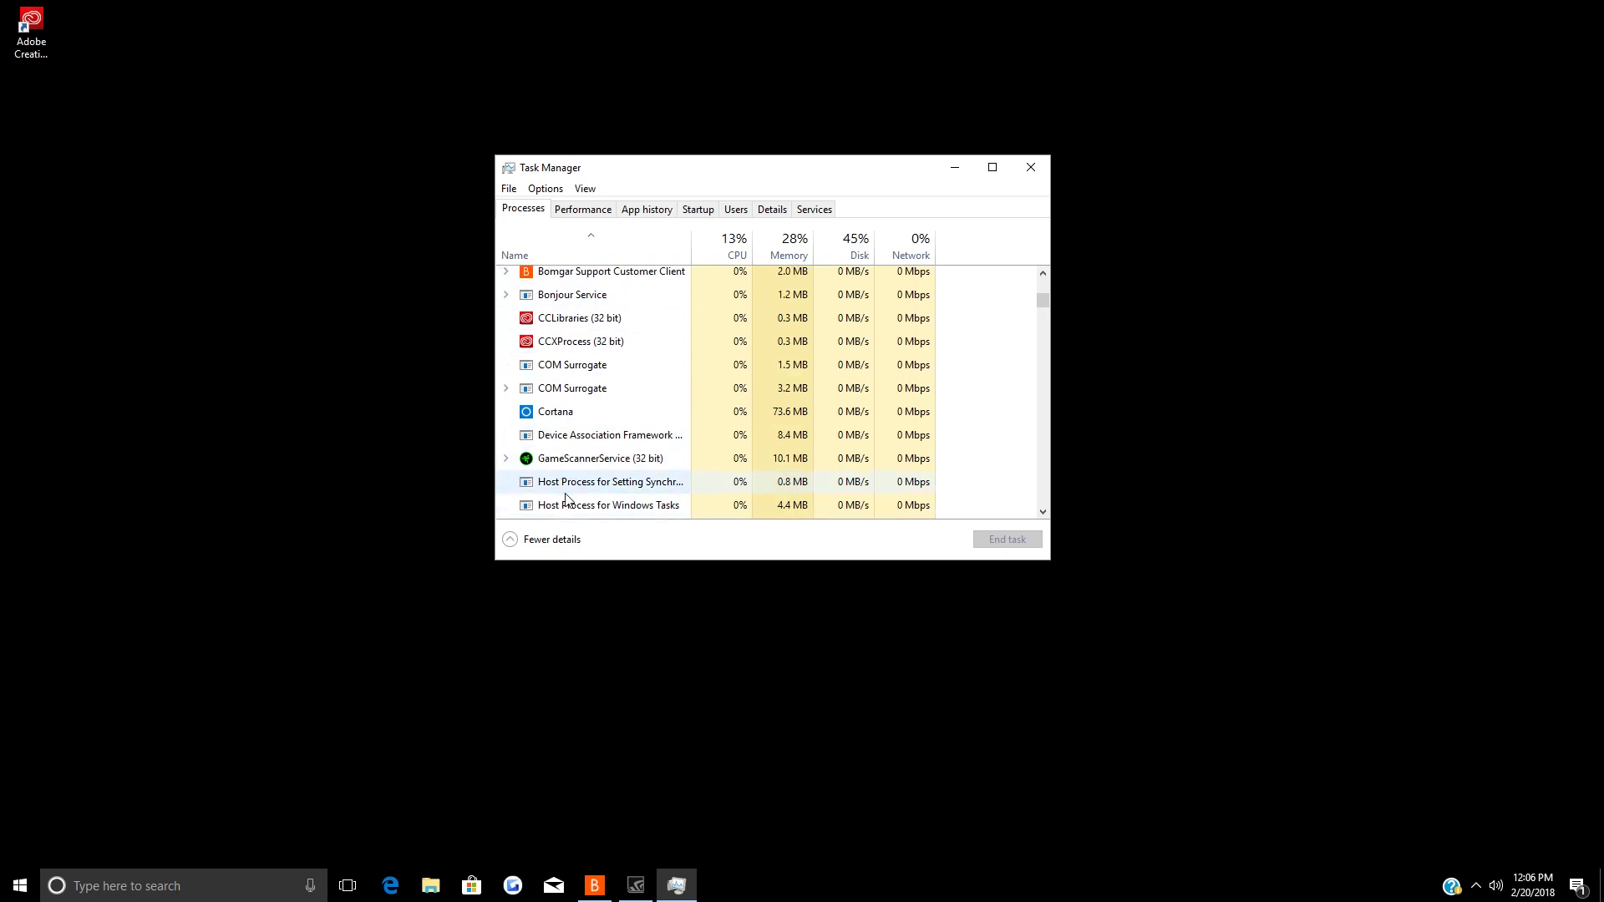
click(563, 318)
click(1003, 539)
scroll(573, 393, up, 2)
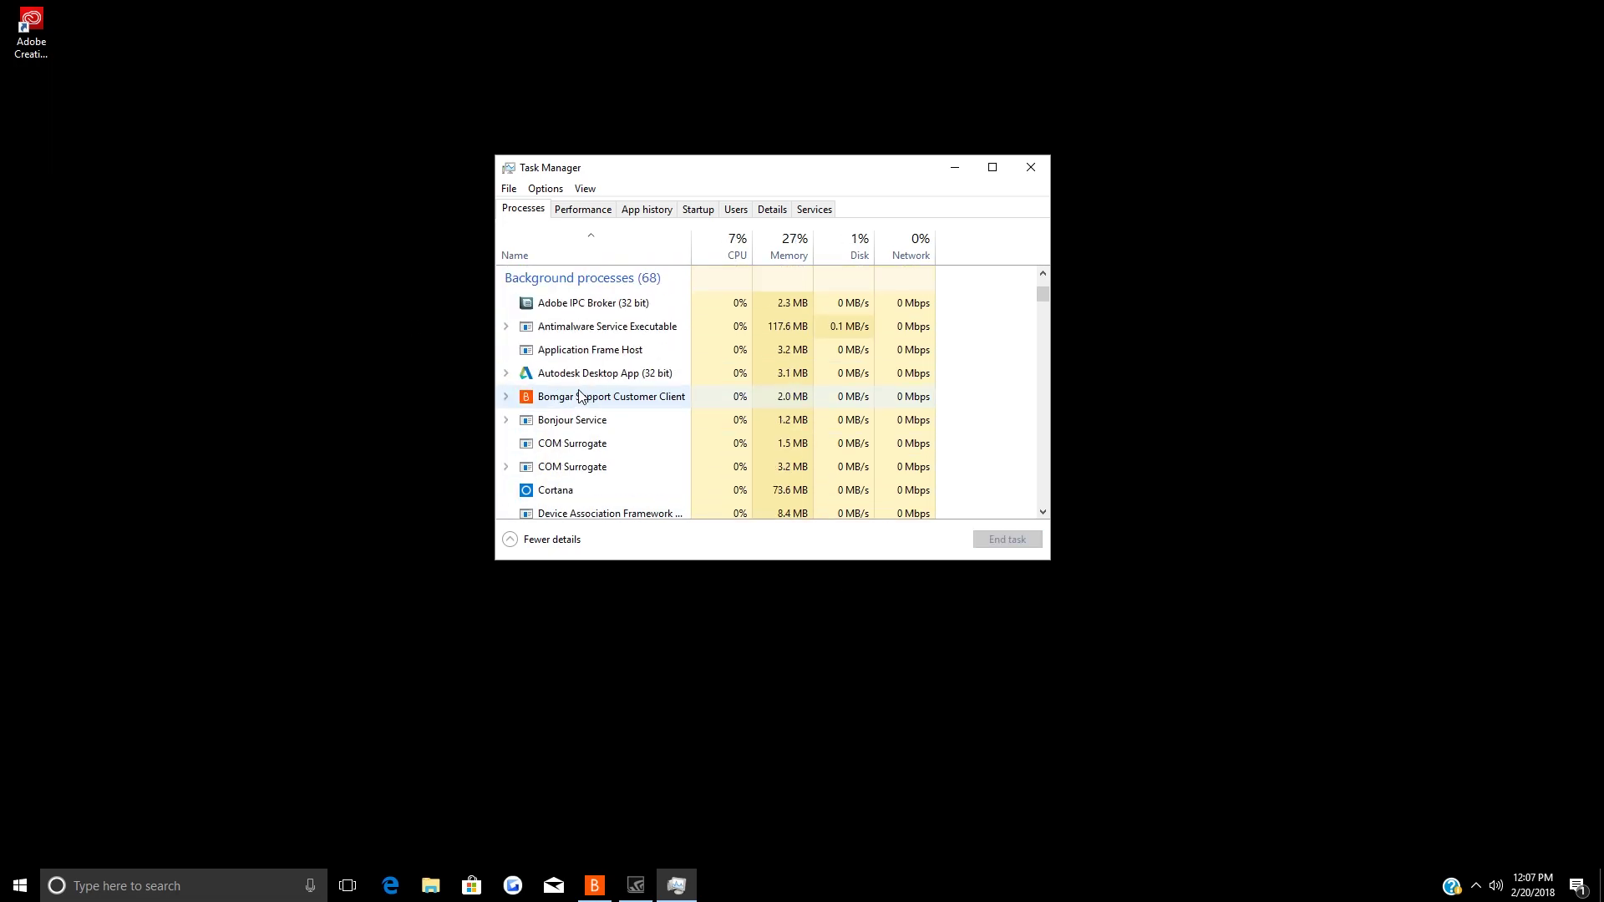
click(581, 314)
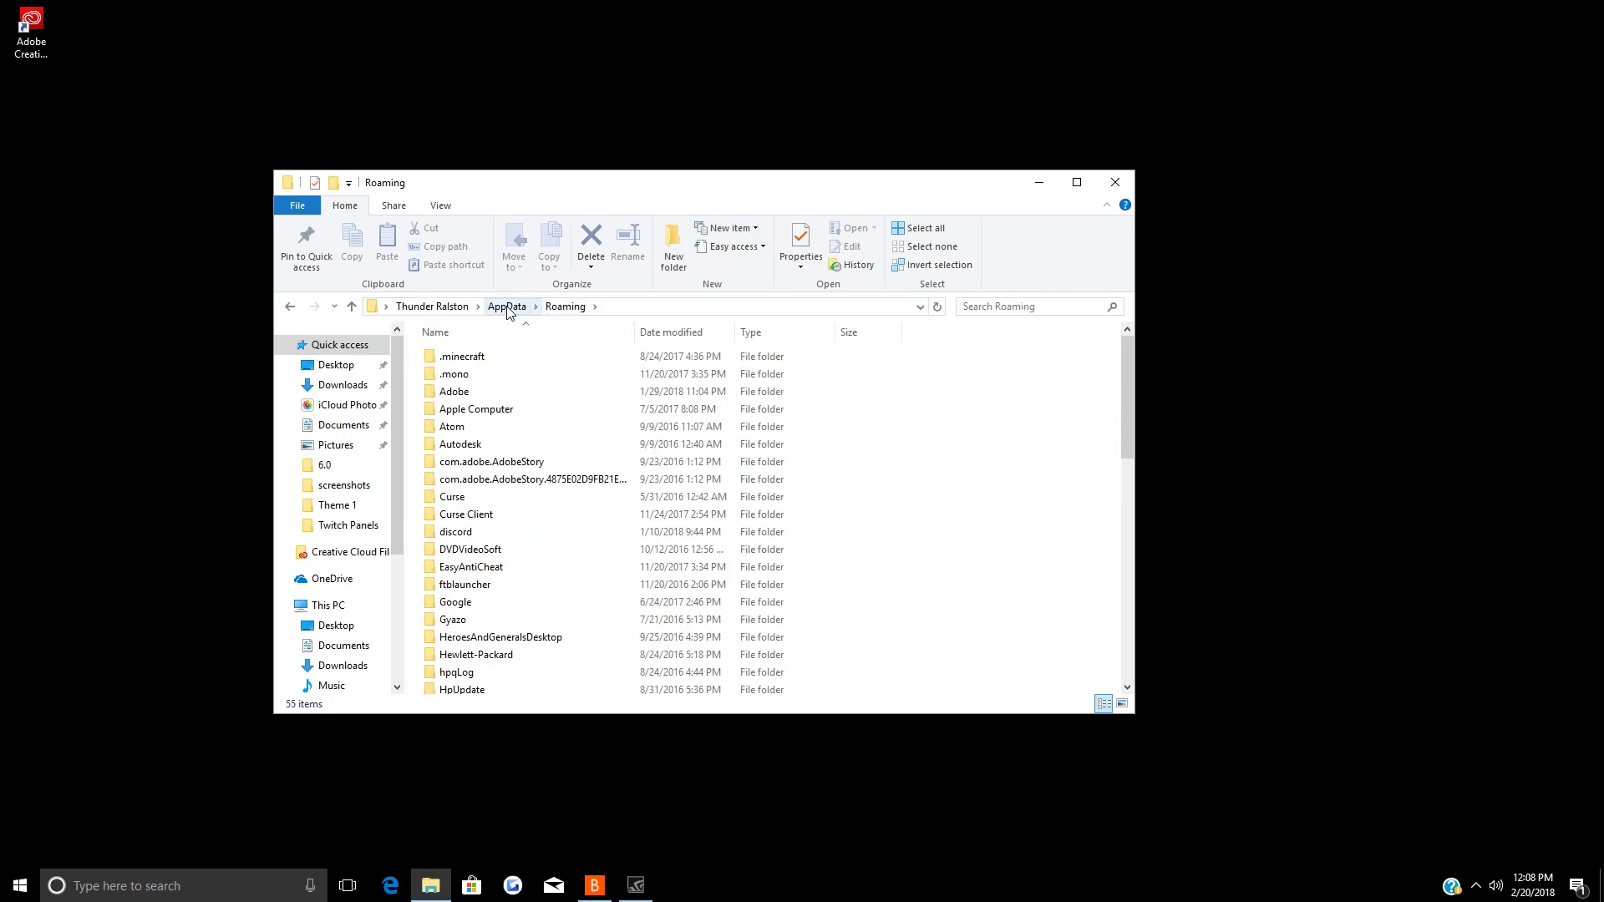
- Delete the AAMUpdater and OOBE folders from AppData\Local\Adobe and start heading to ProgramData
click(508, 308)
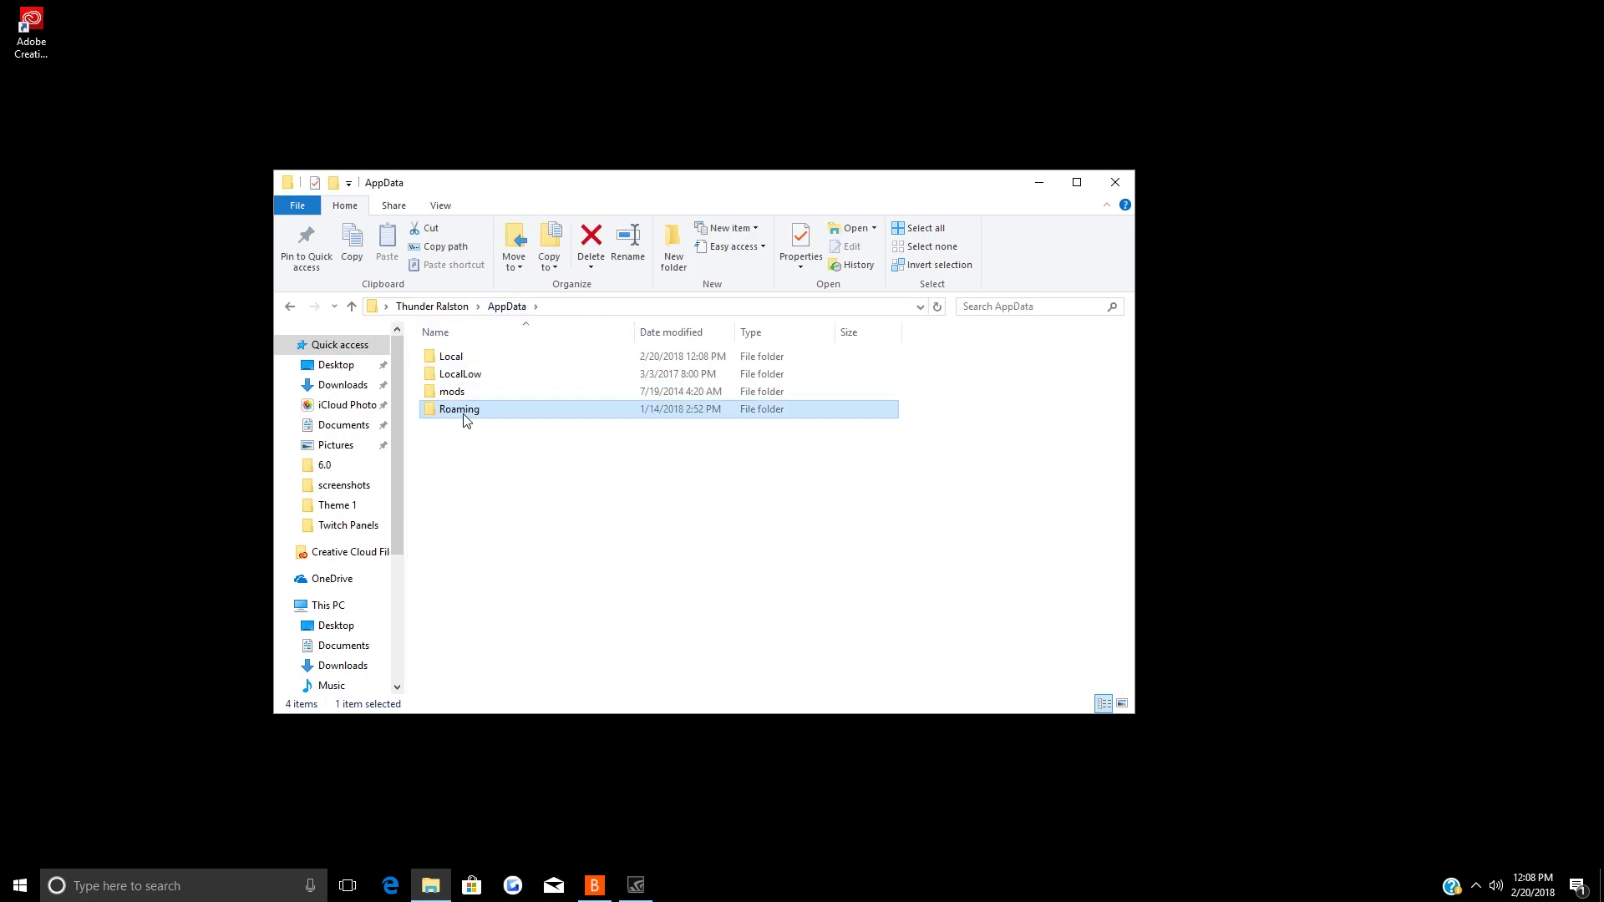
double_click(458, 356)
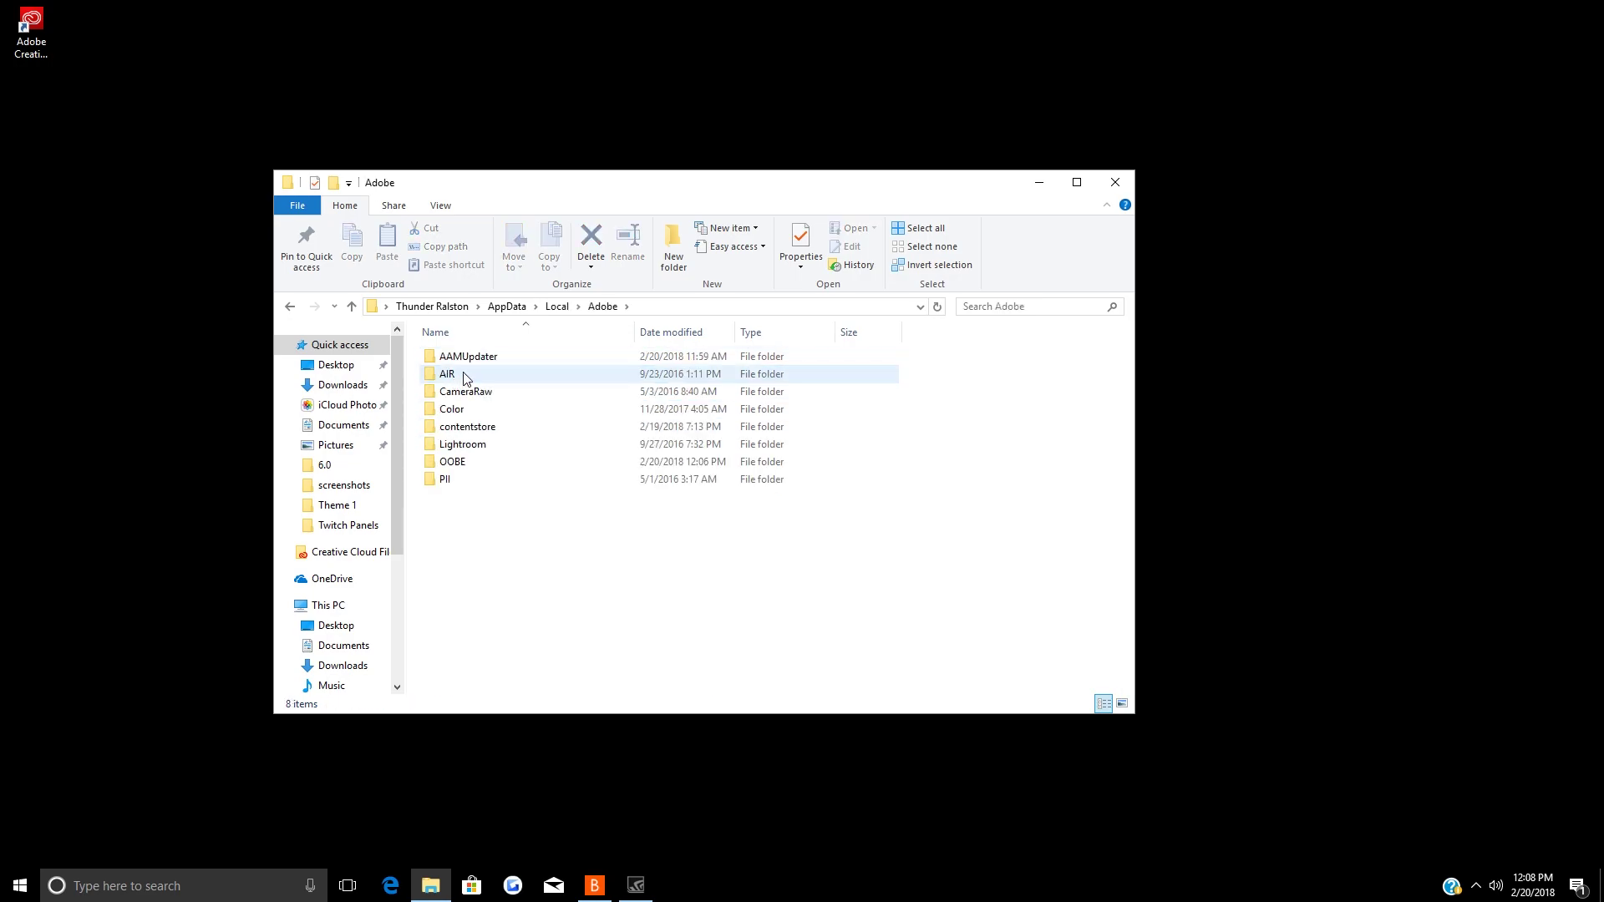
click(471, 360)
ctrl+click(458, 464)
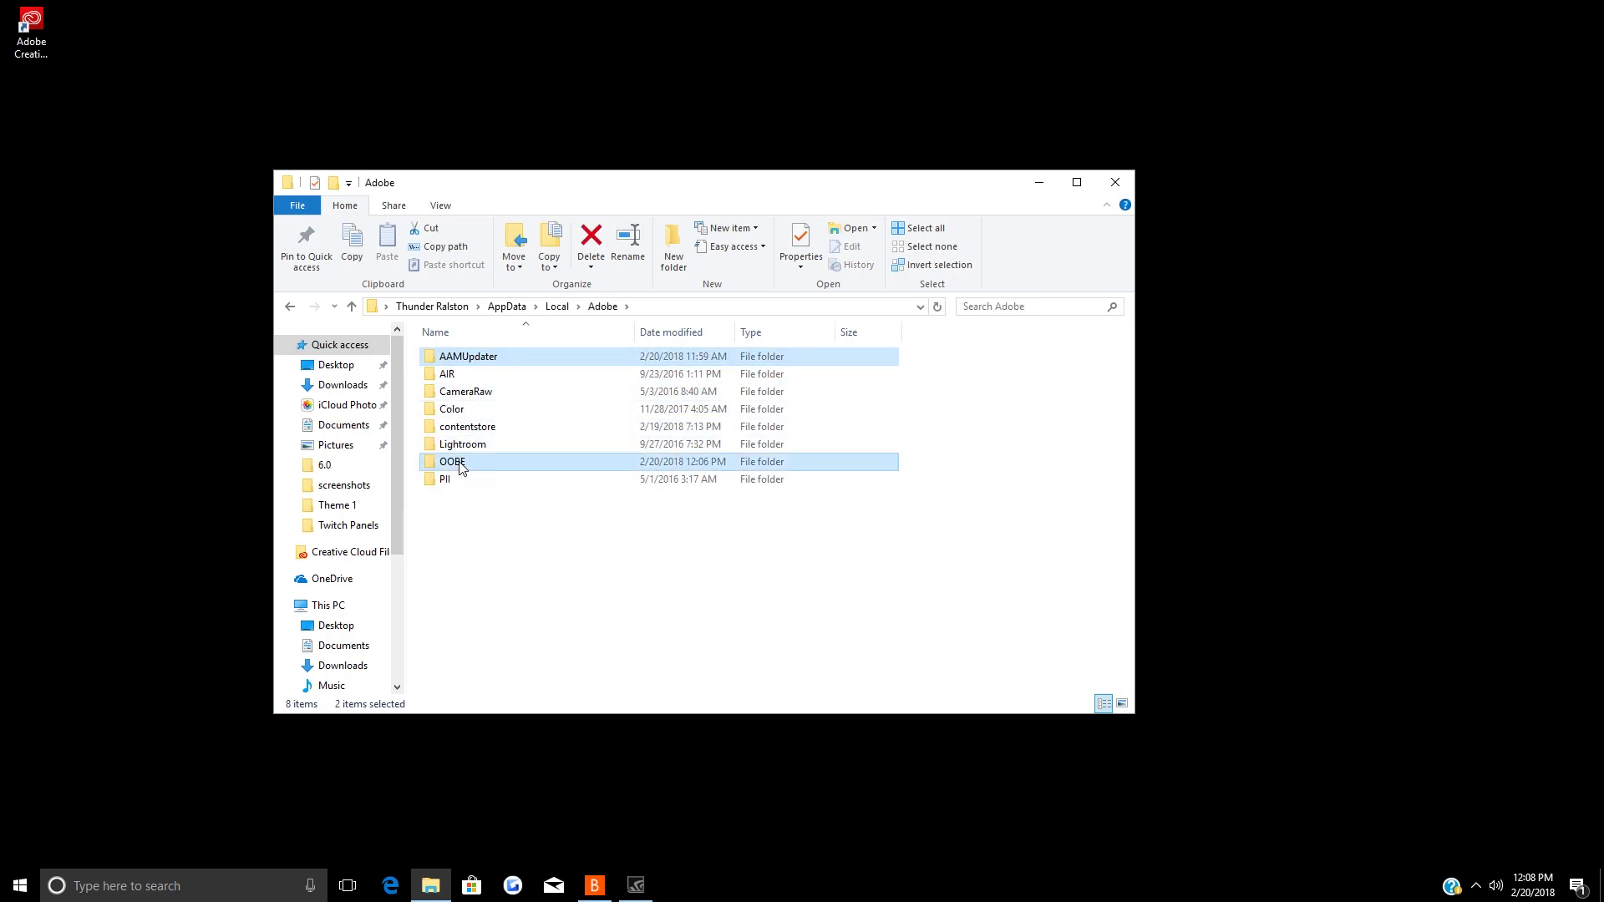
key(Delete)
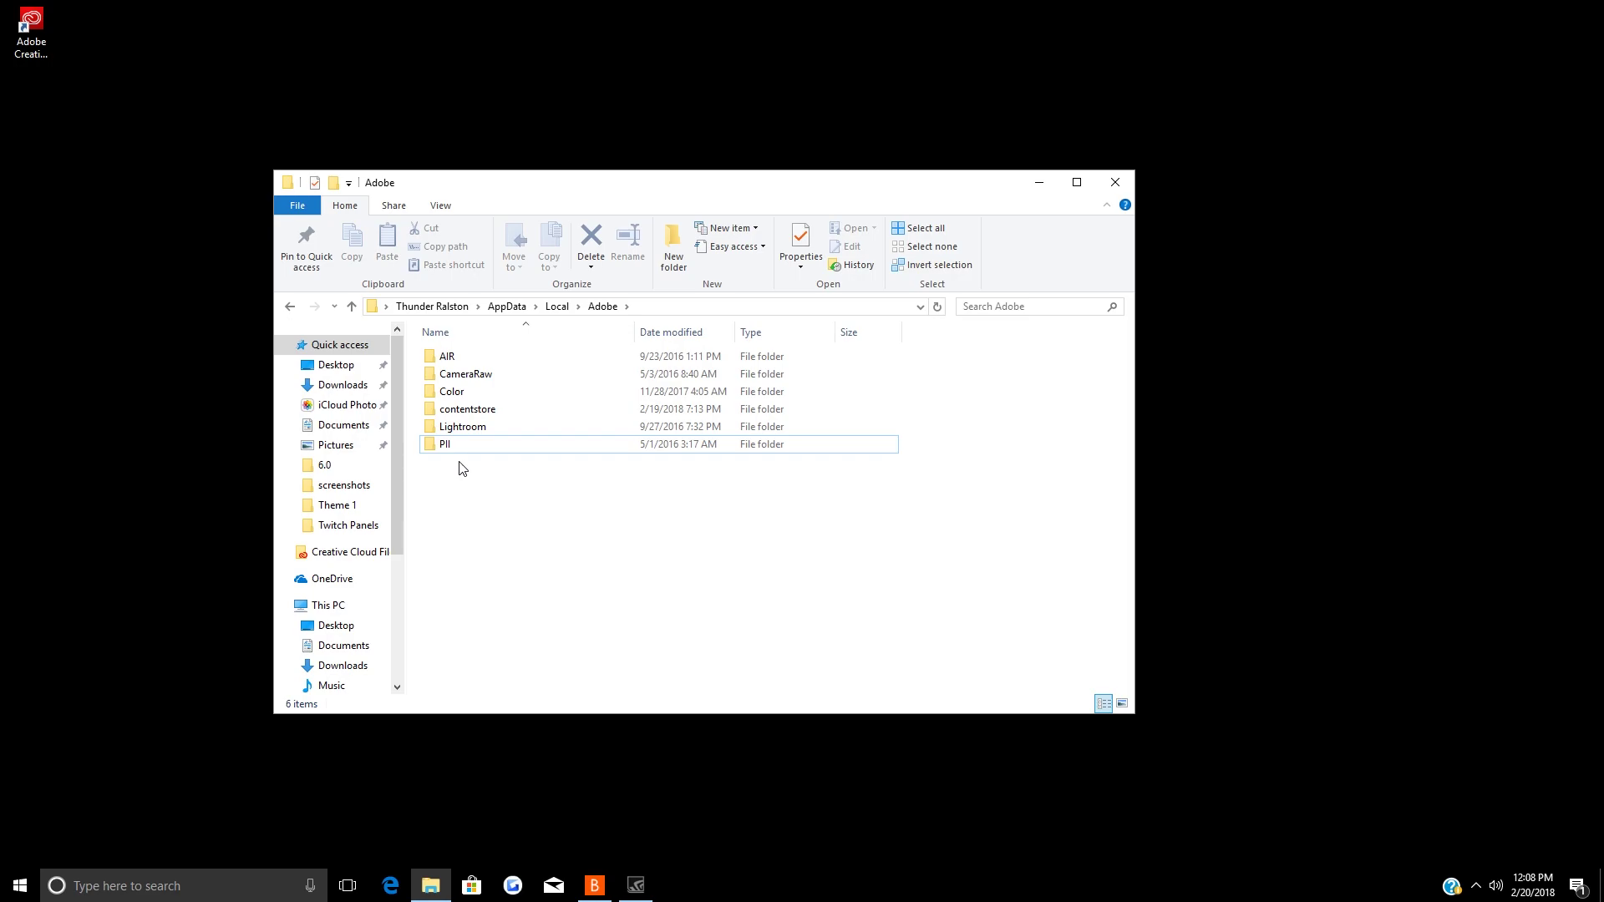
click(724, 310)
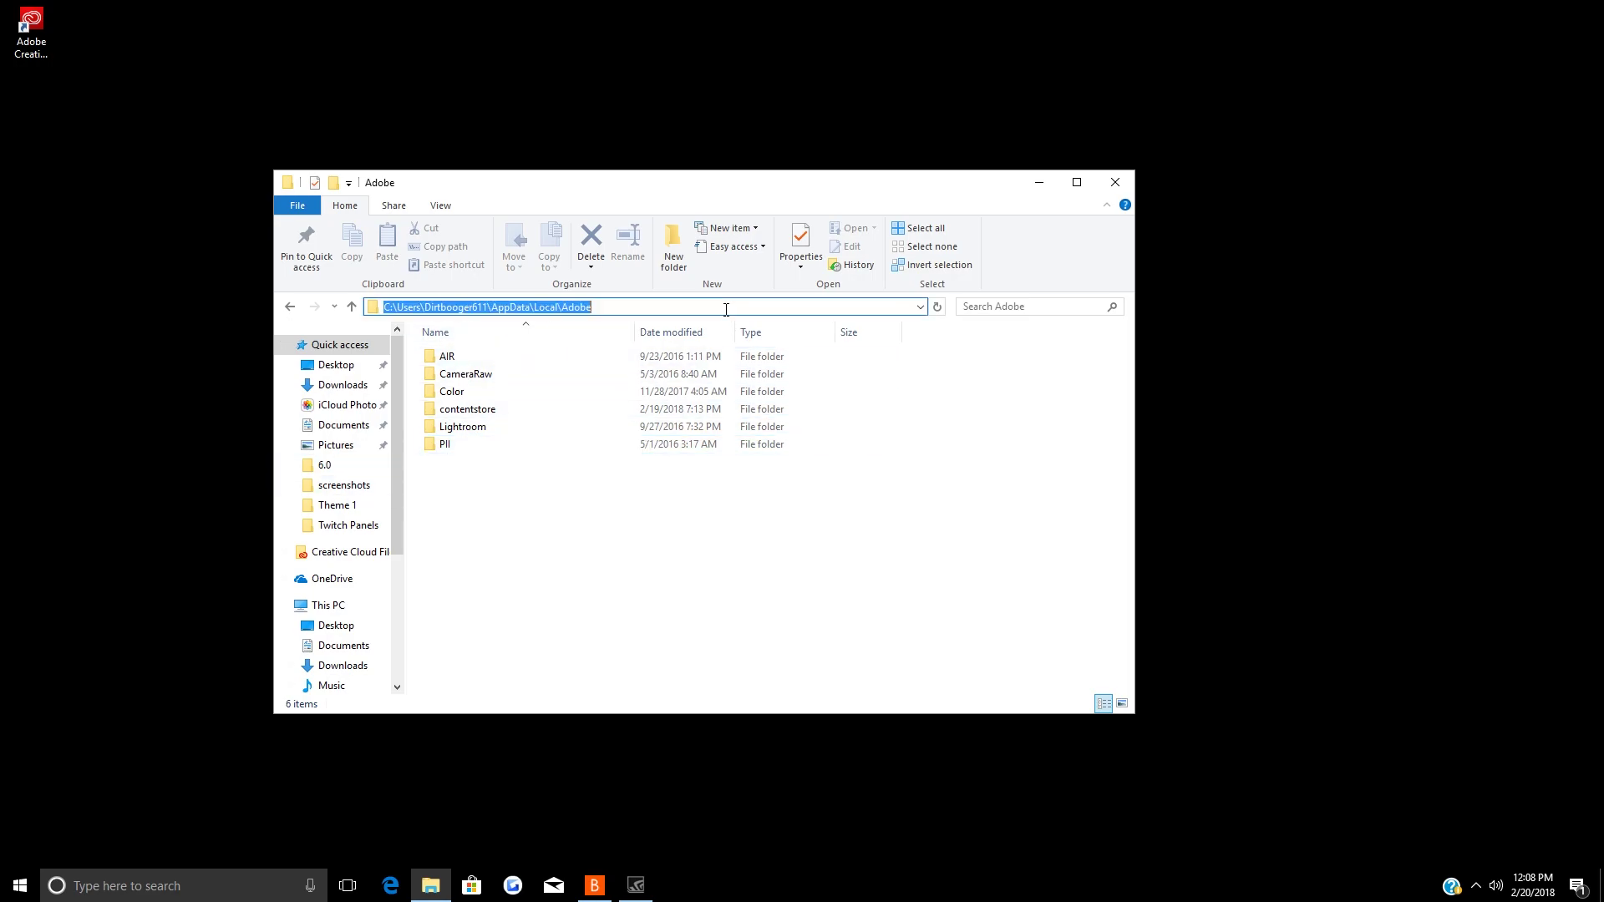
text(%)
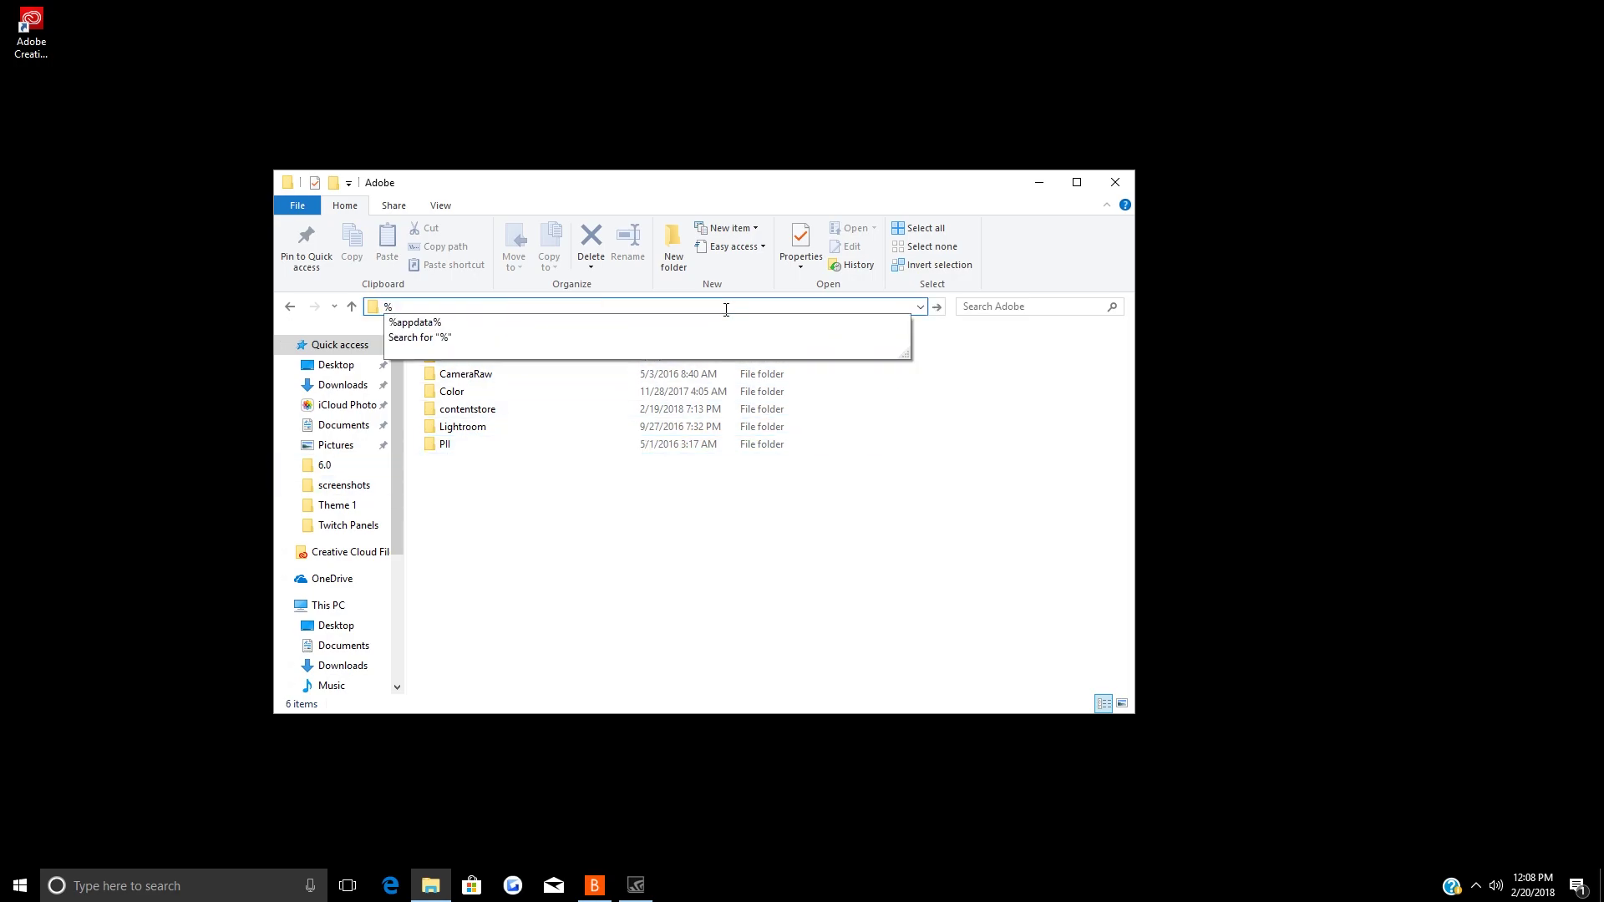
text(pr)
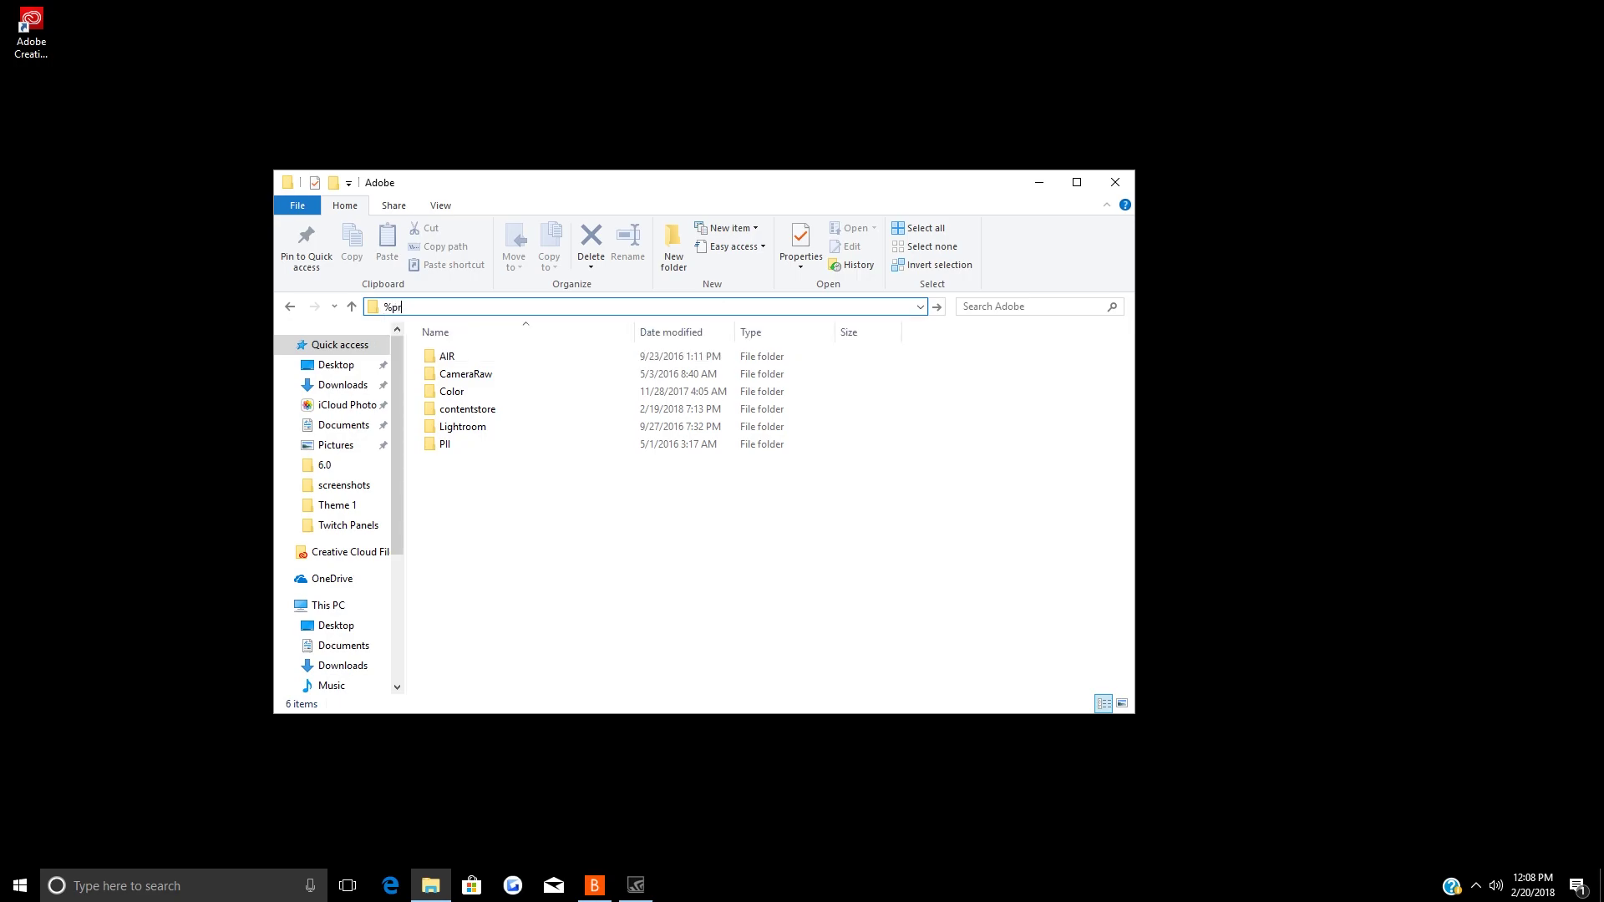
text(%)
- Rename ProgramData\Adobe\SLStore to SLStore_old and go back to the C: drive
key(Return)
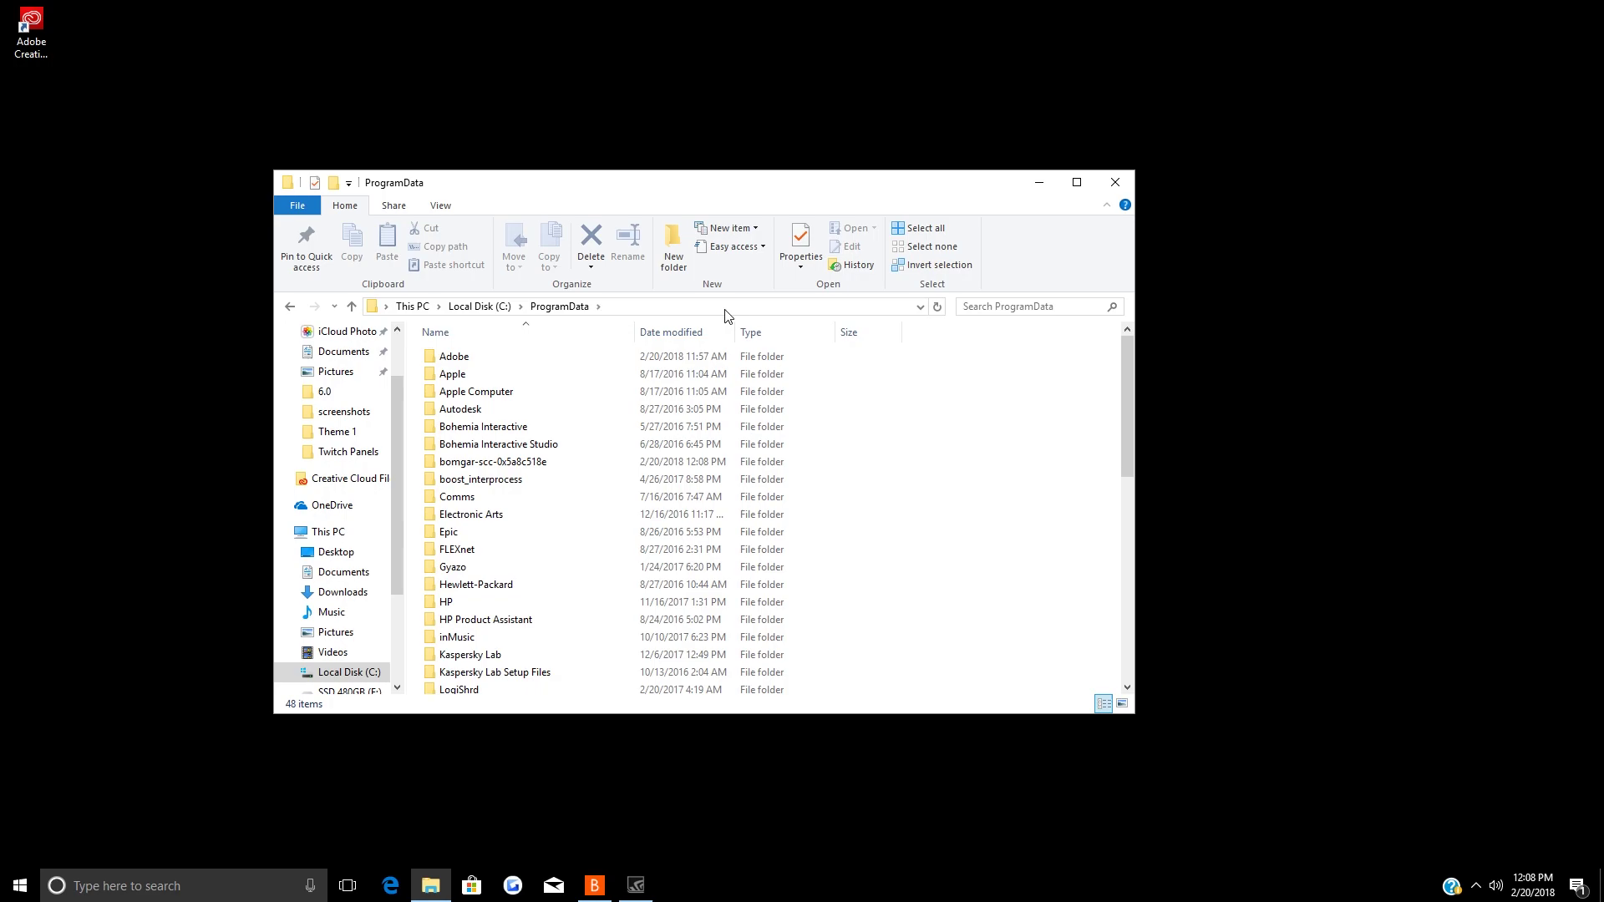
double_click(454, 357)
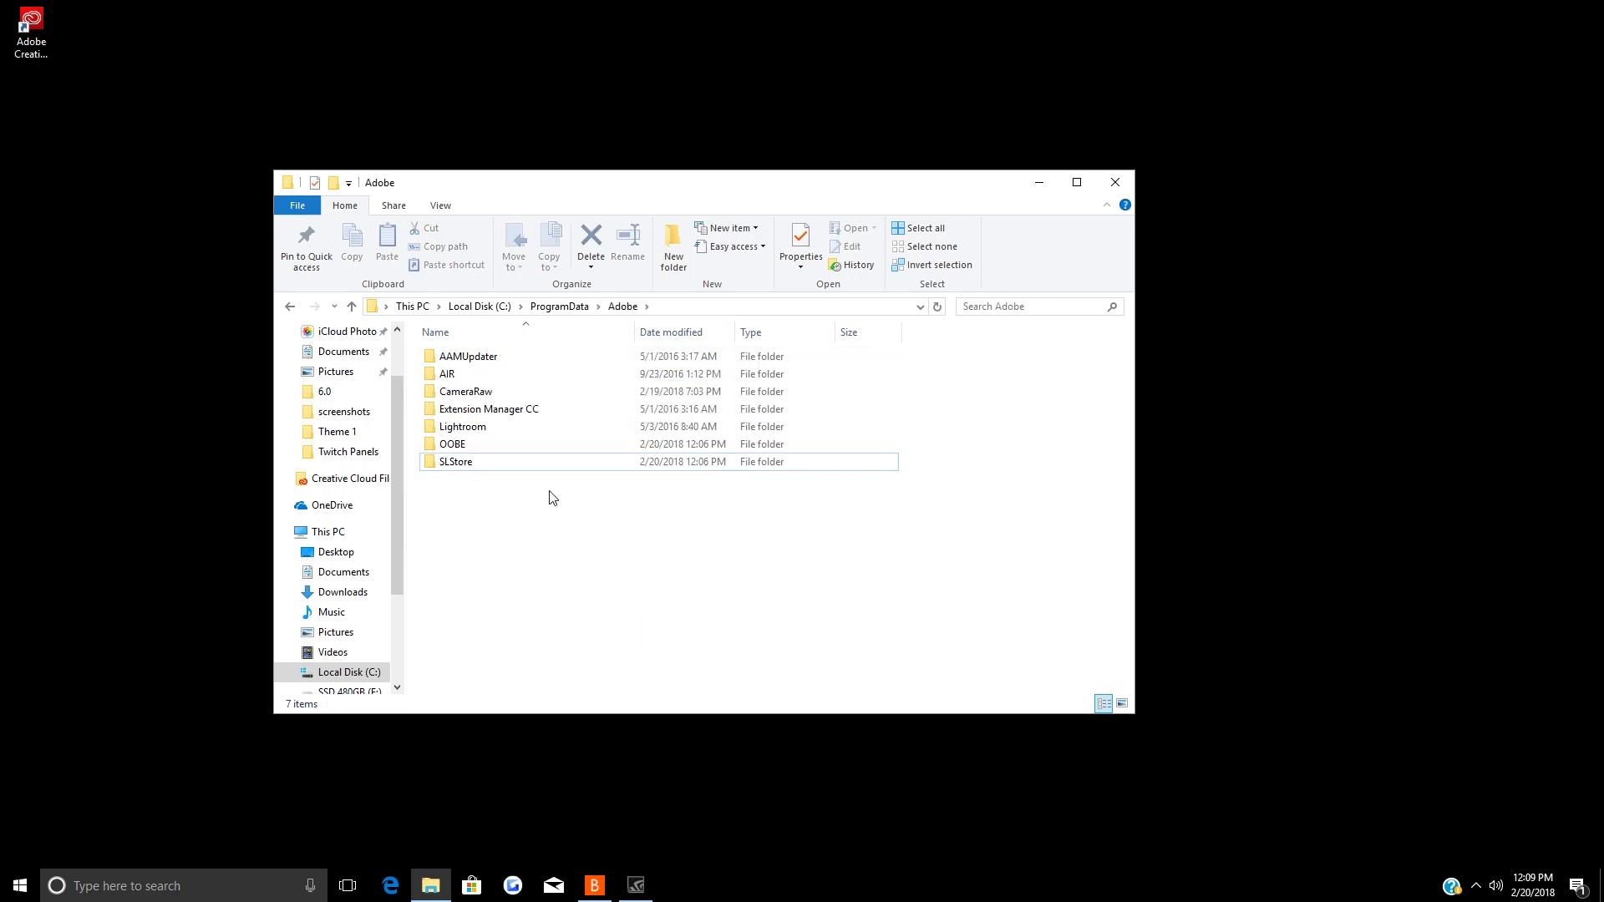
click(483, 464)
click(480, 464)
key(End)
text(_old)
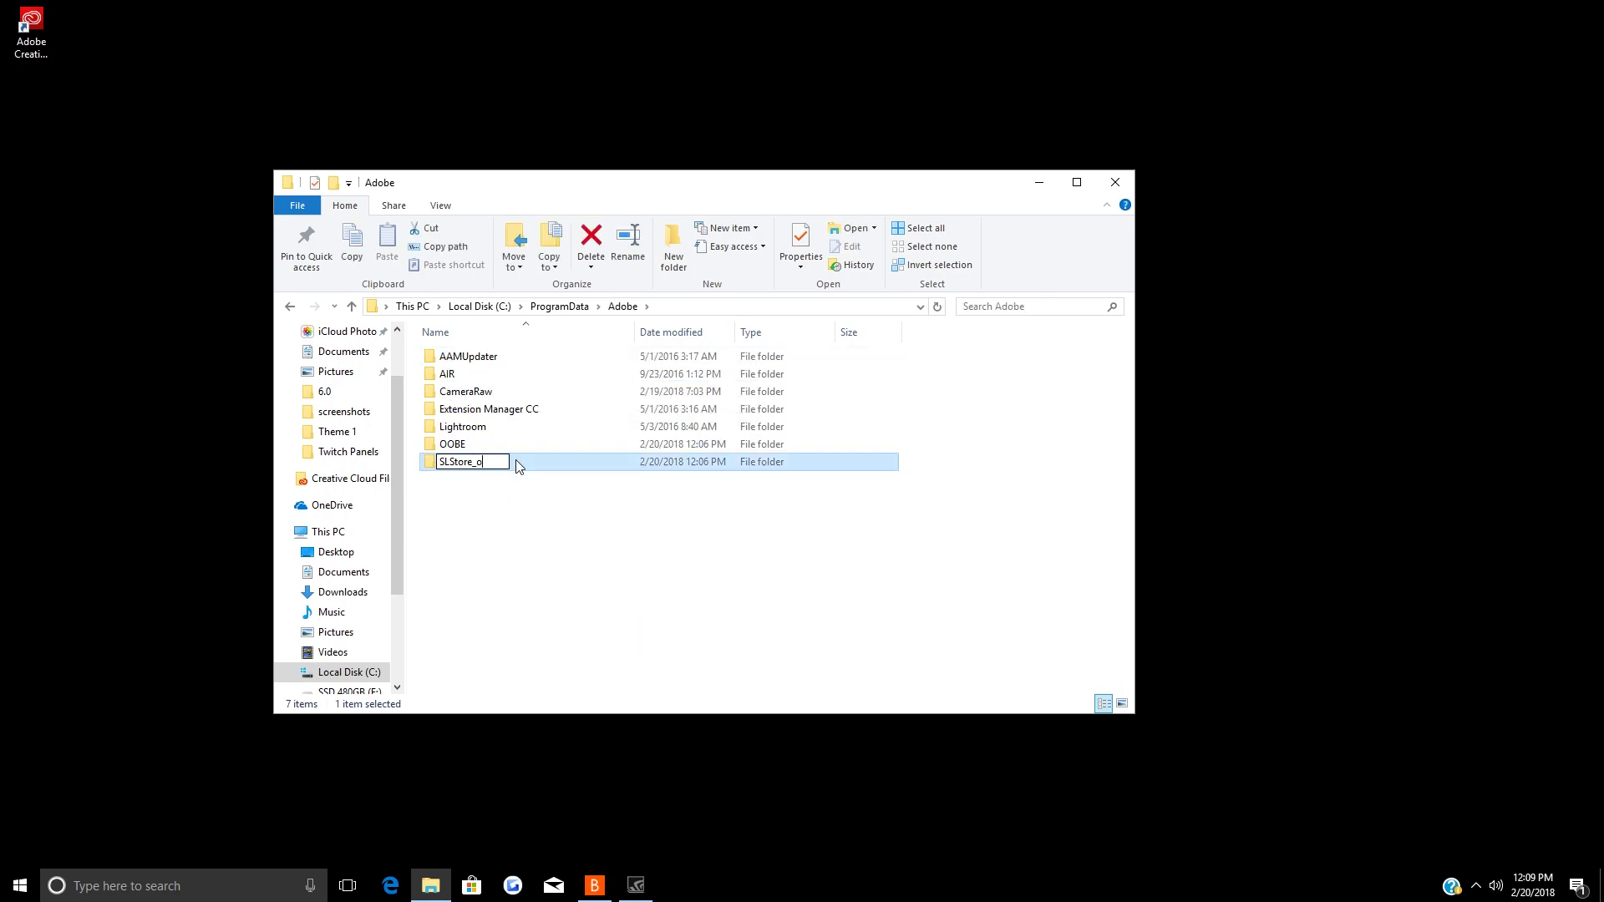
key(Return)
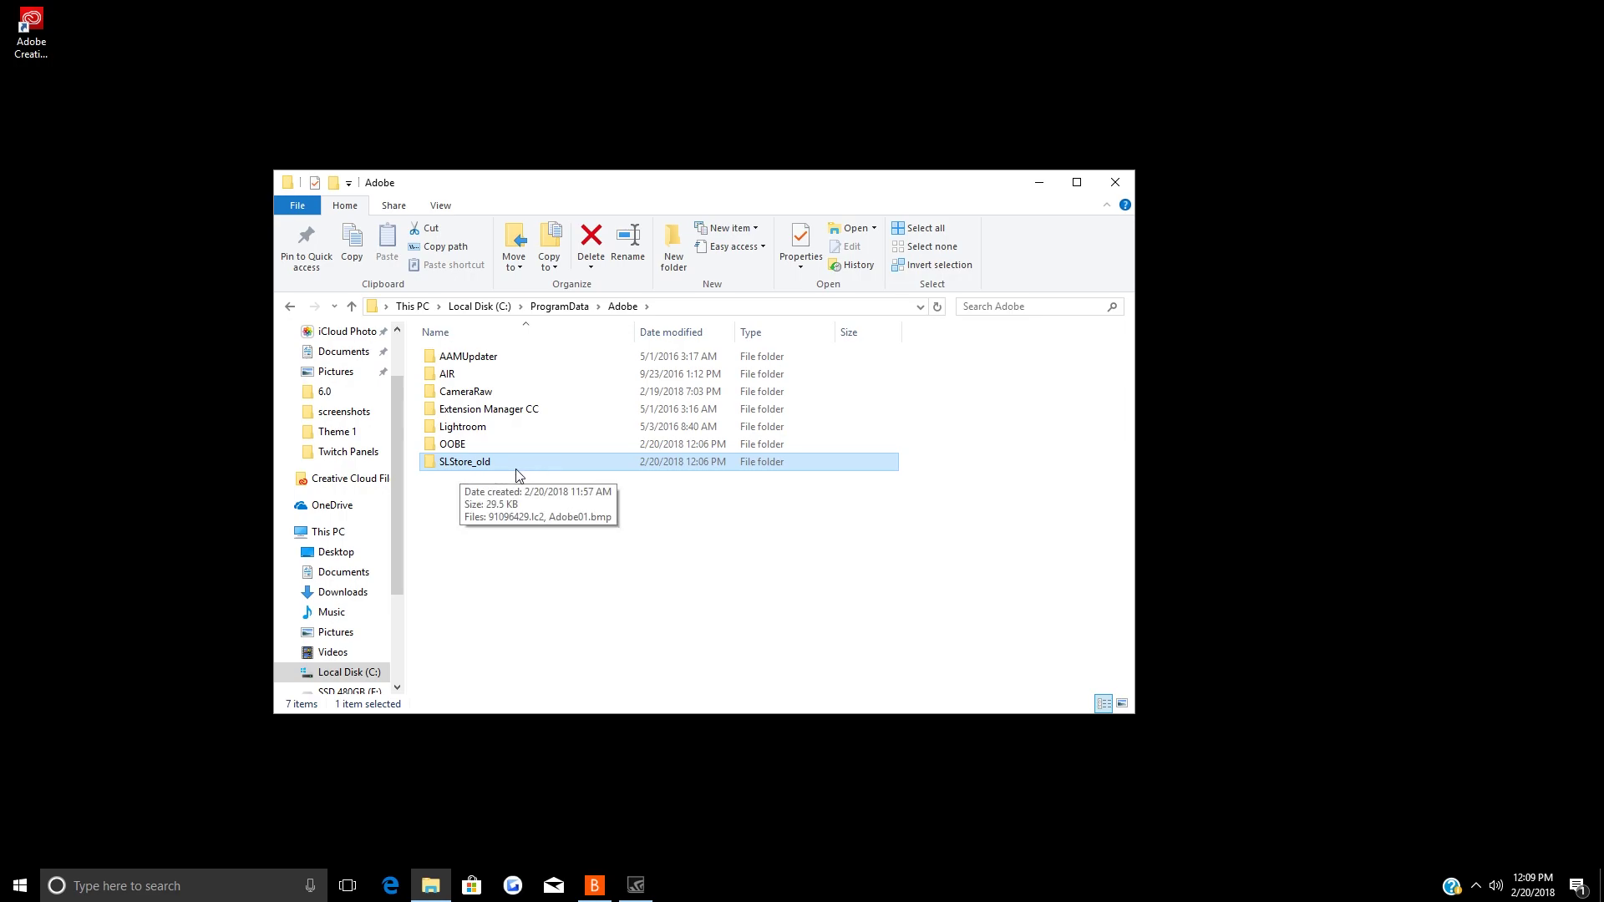
click(481, 310)
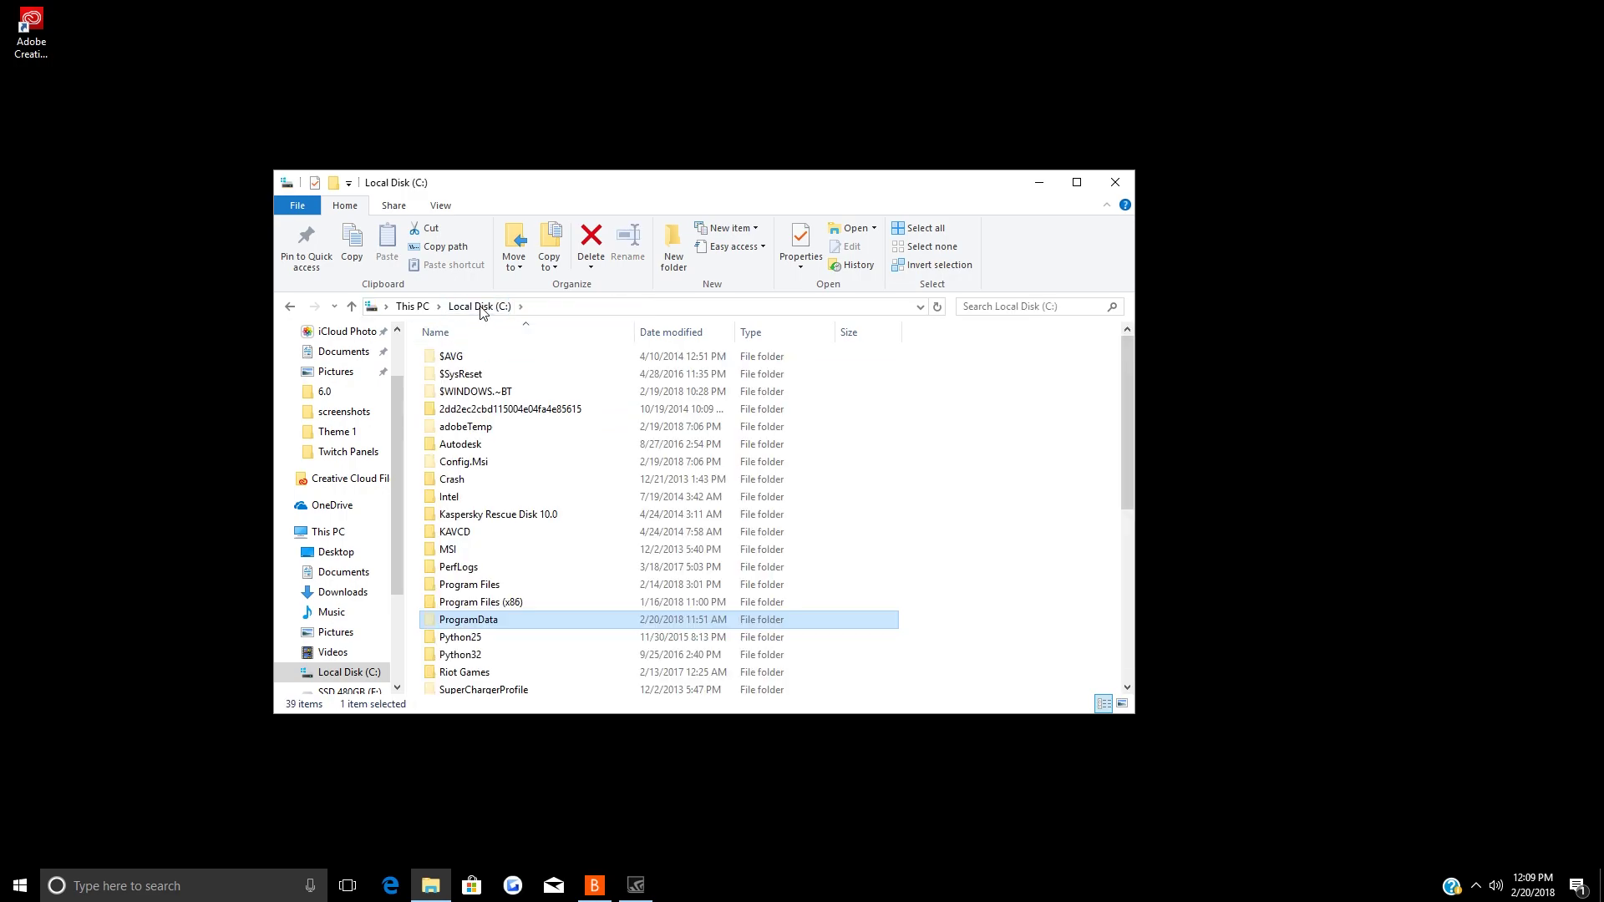
- Reach the Security permissions editor for Program Files (x86)\Common Files\Adobe
double_click(484, 601)
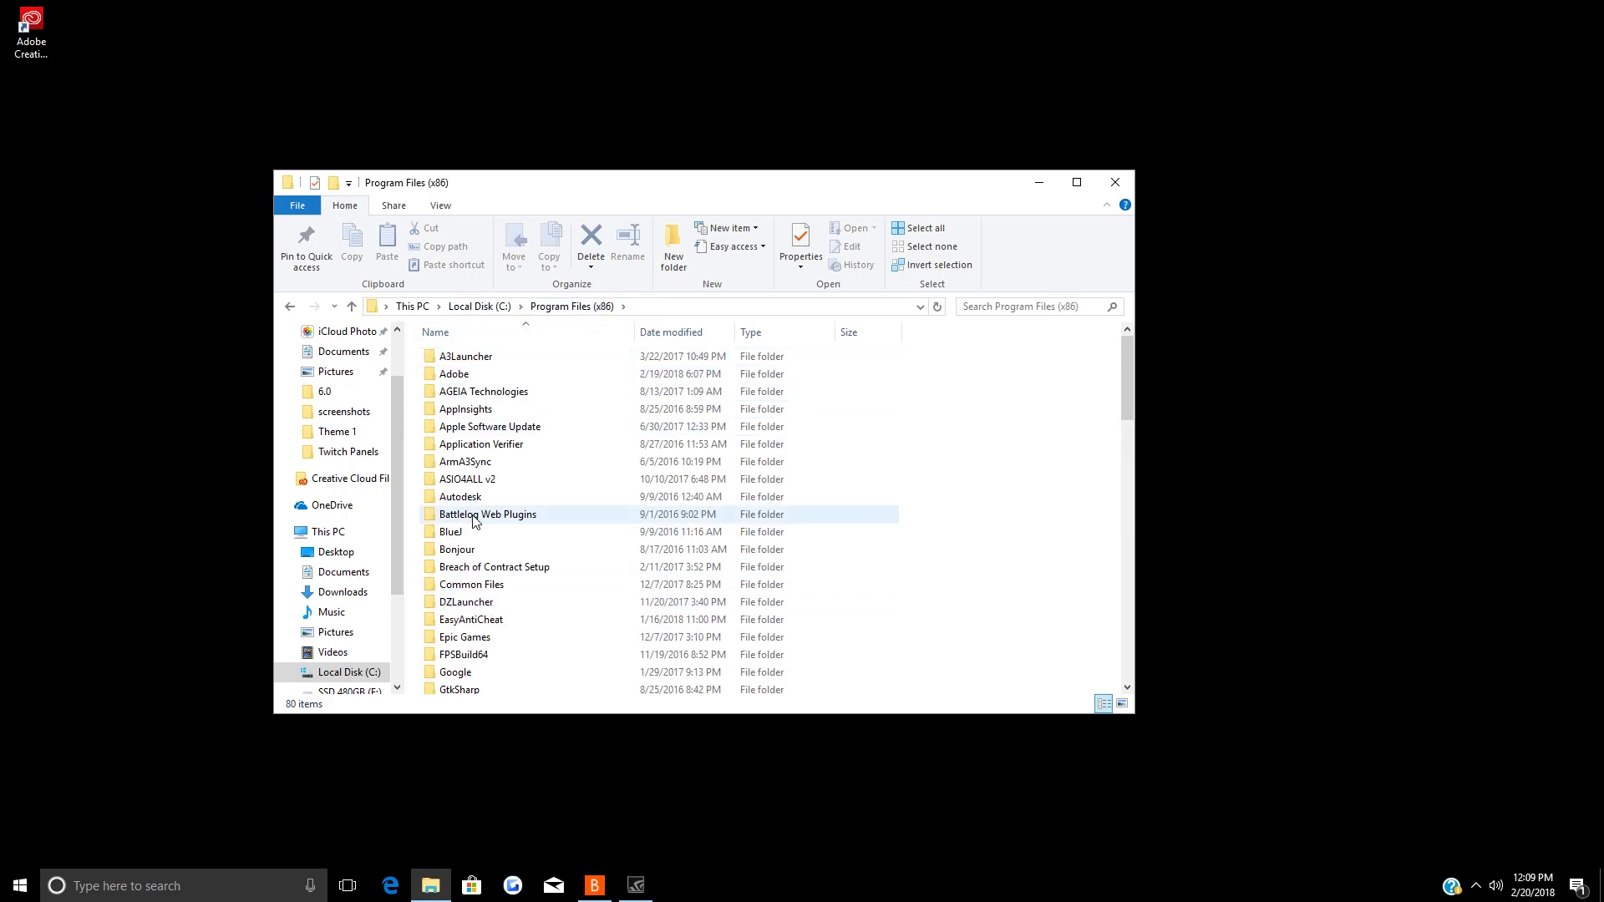
double_click(461, 585)
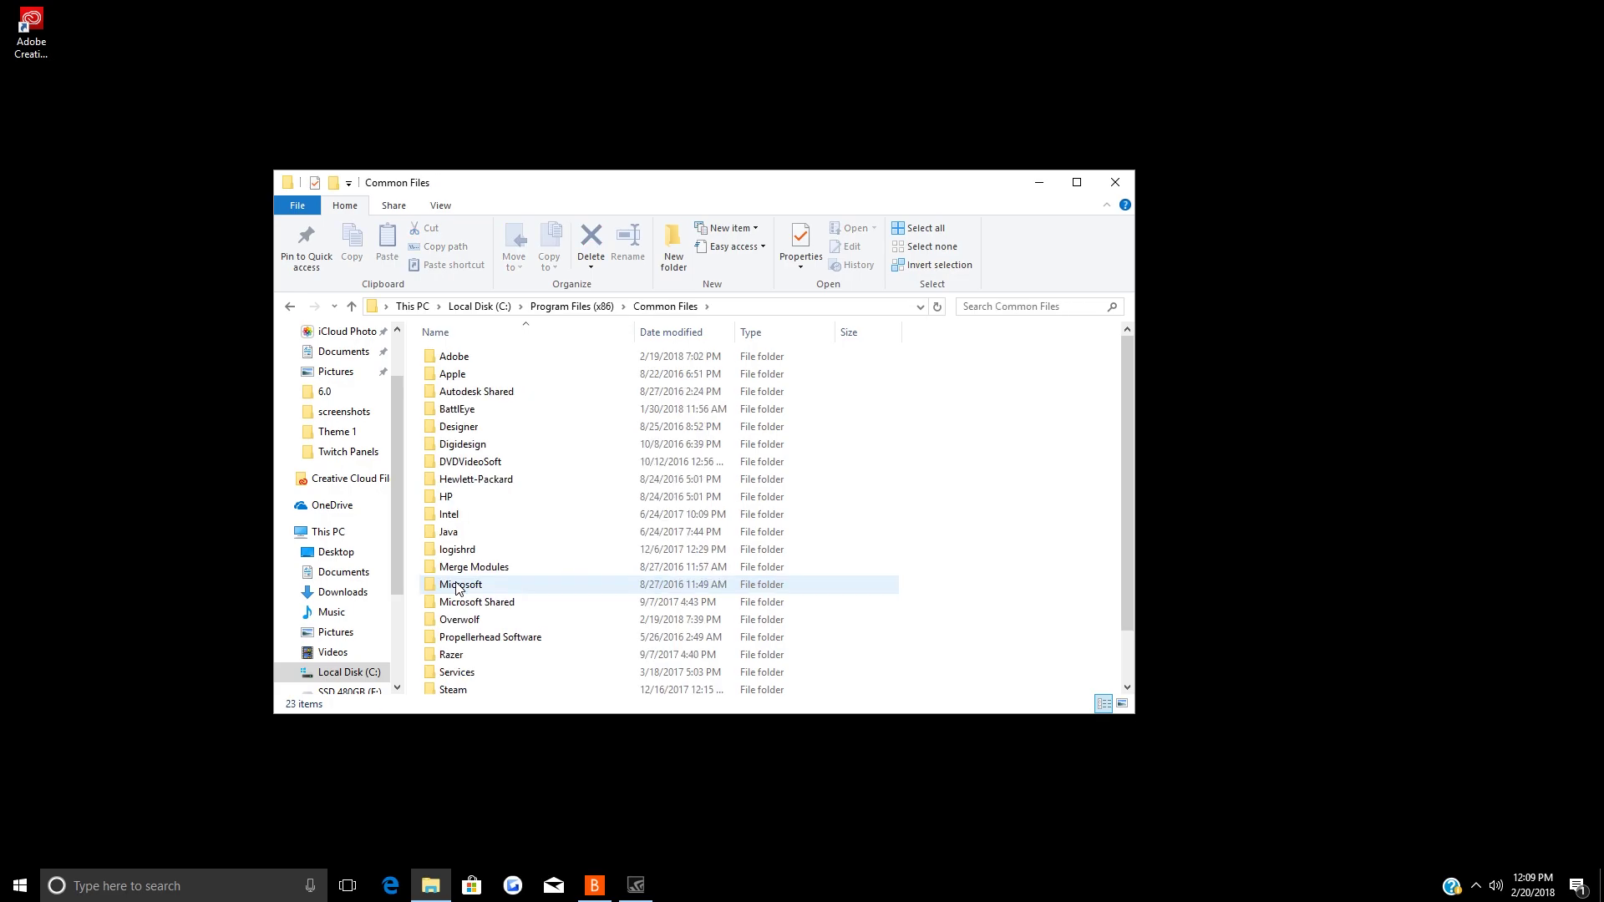
right_click(457, 363)
click(507, 797)
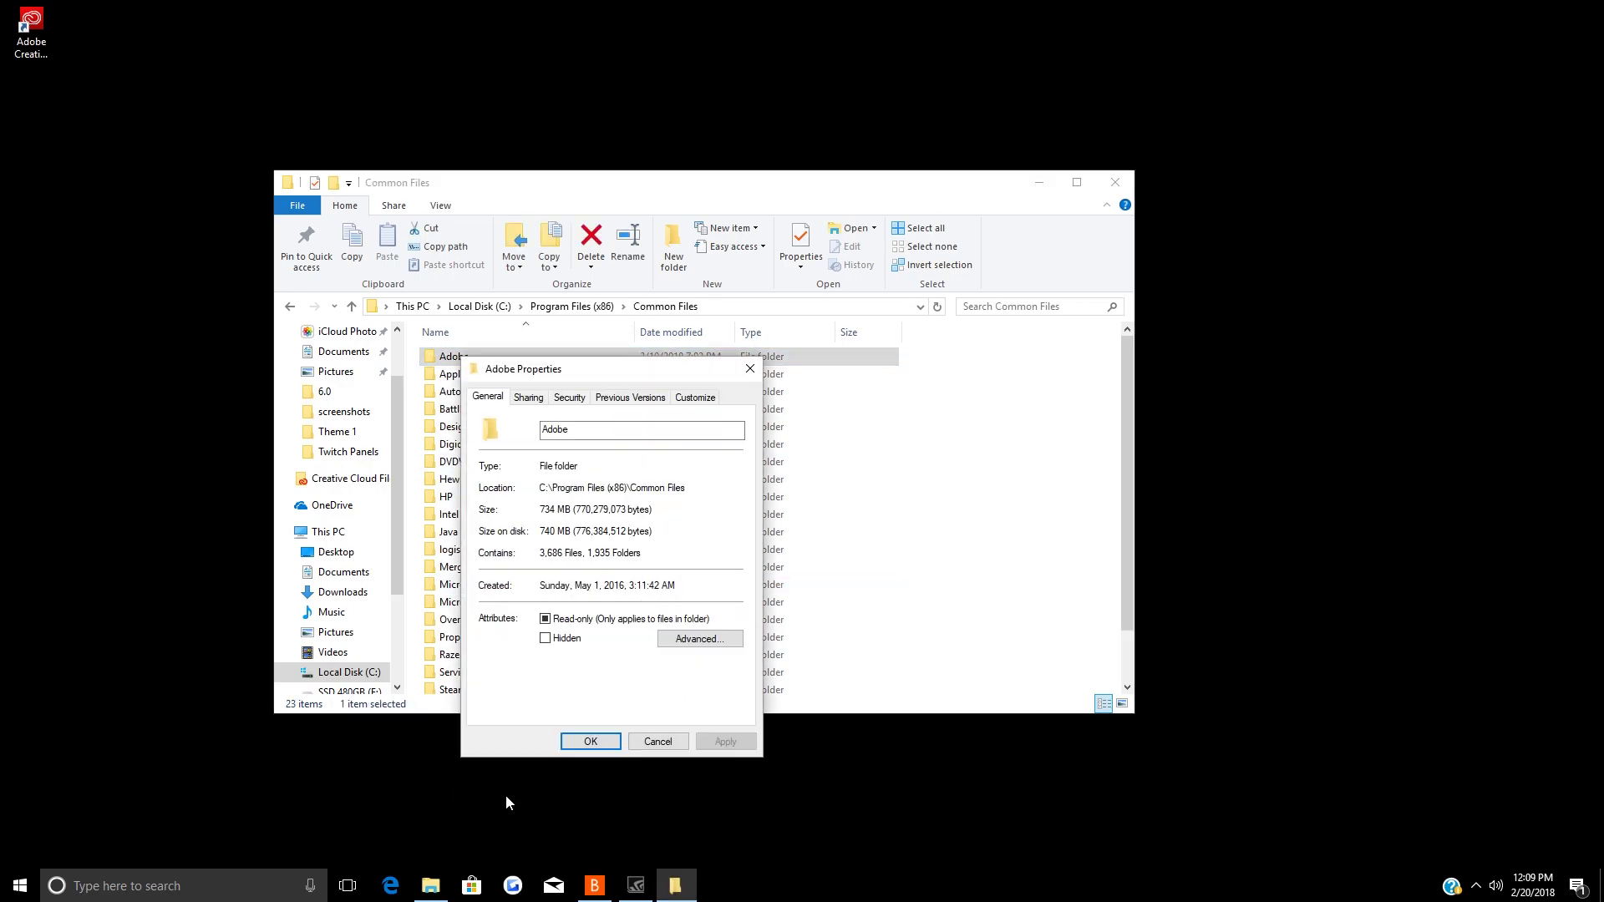
click(567, 398)
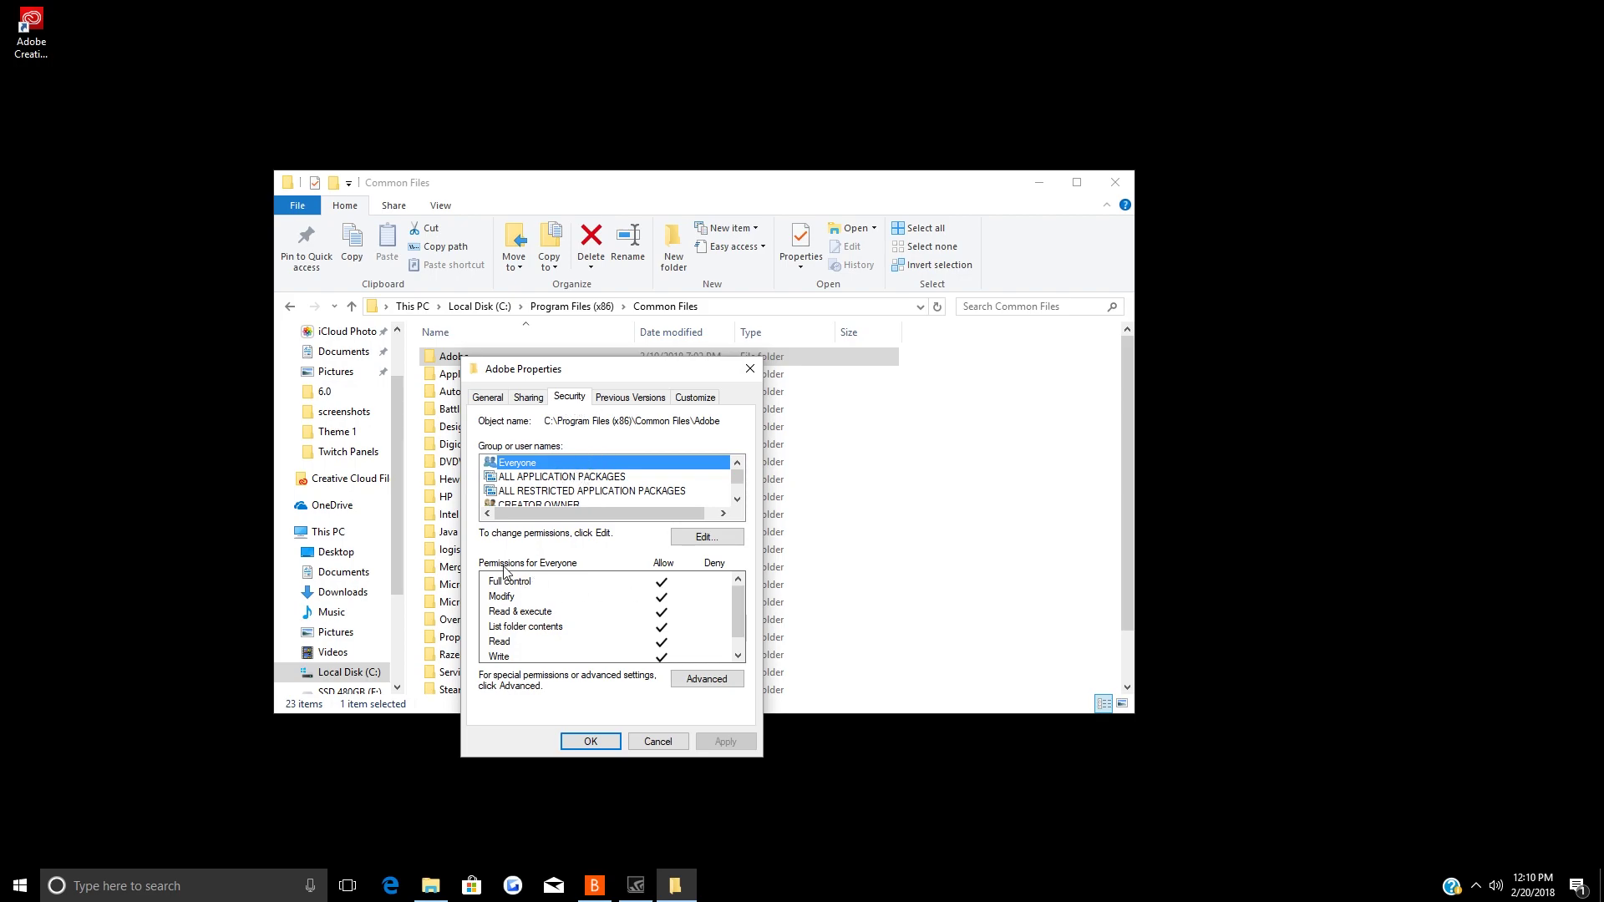
click(705, 537)
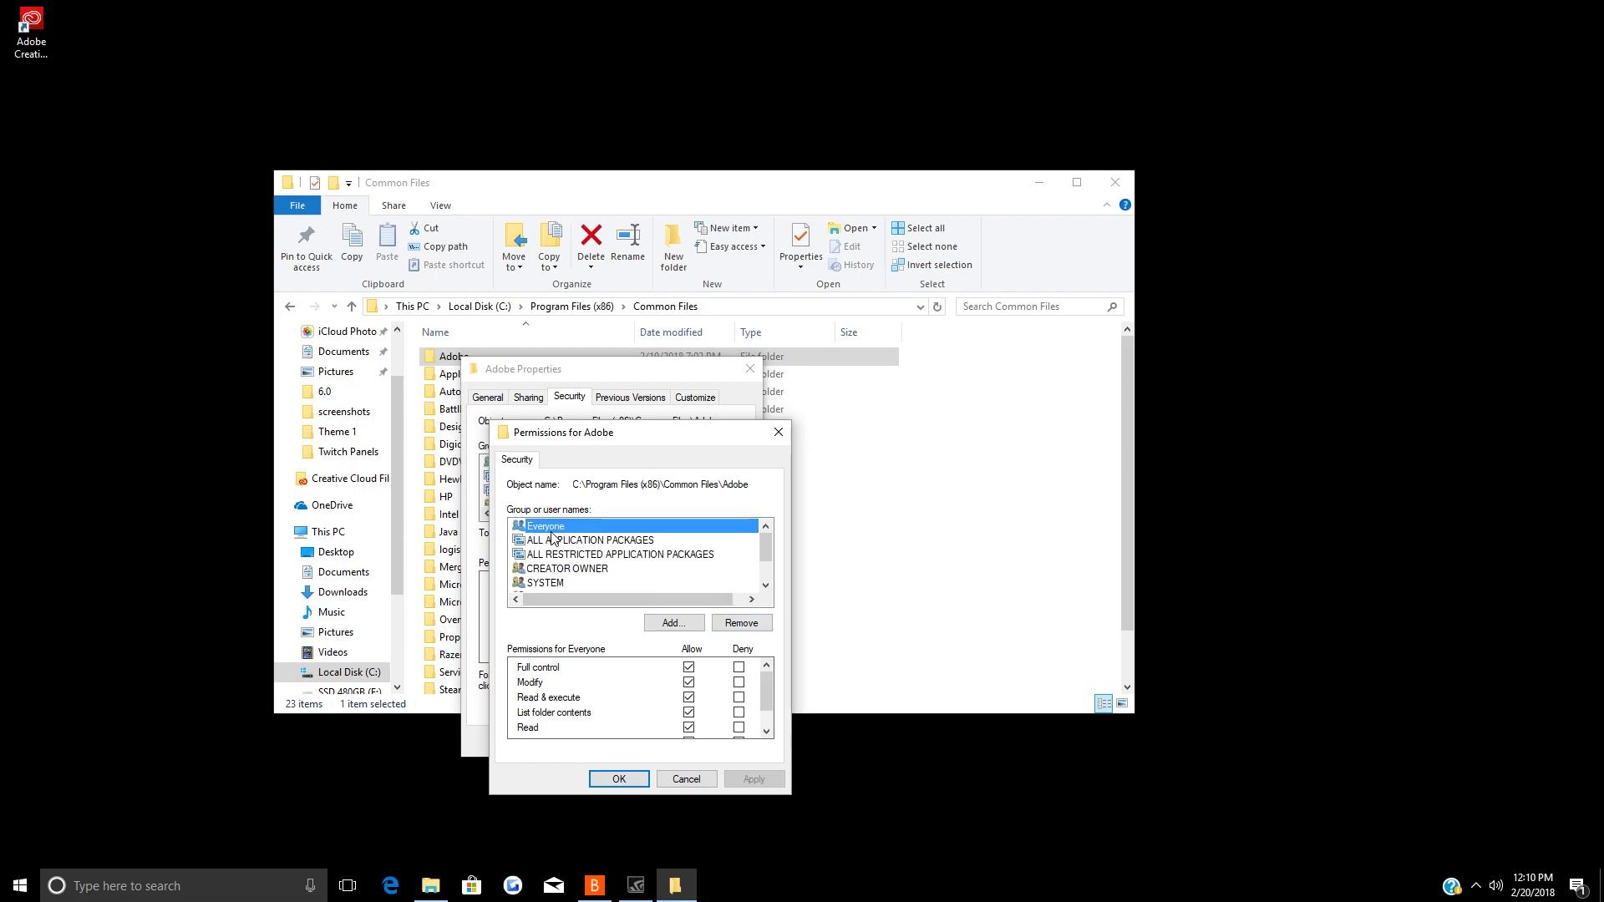
- Add the Everyone group to the Adobe folder's permission list, verifying the name resolves
click(671, 623)
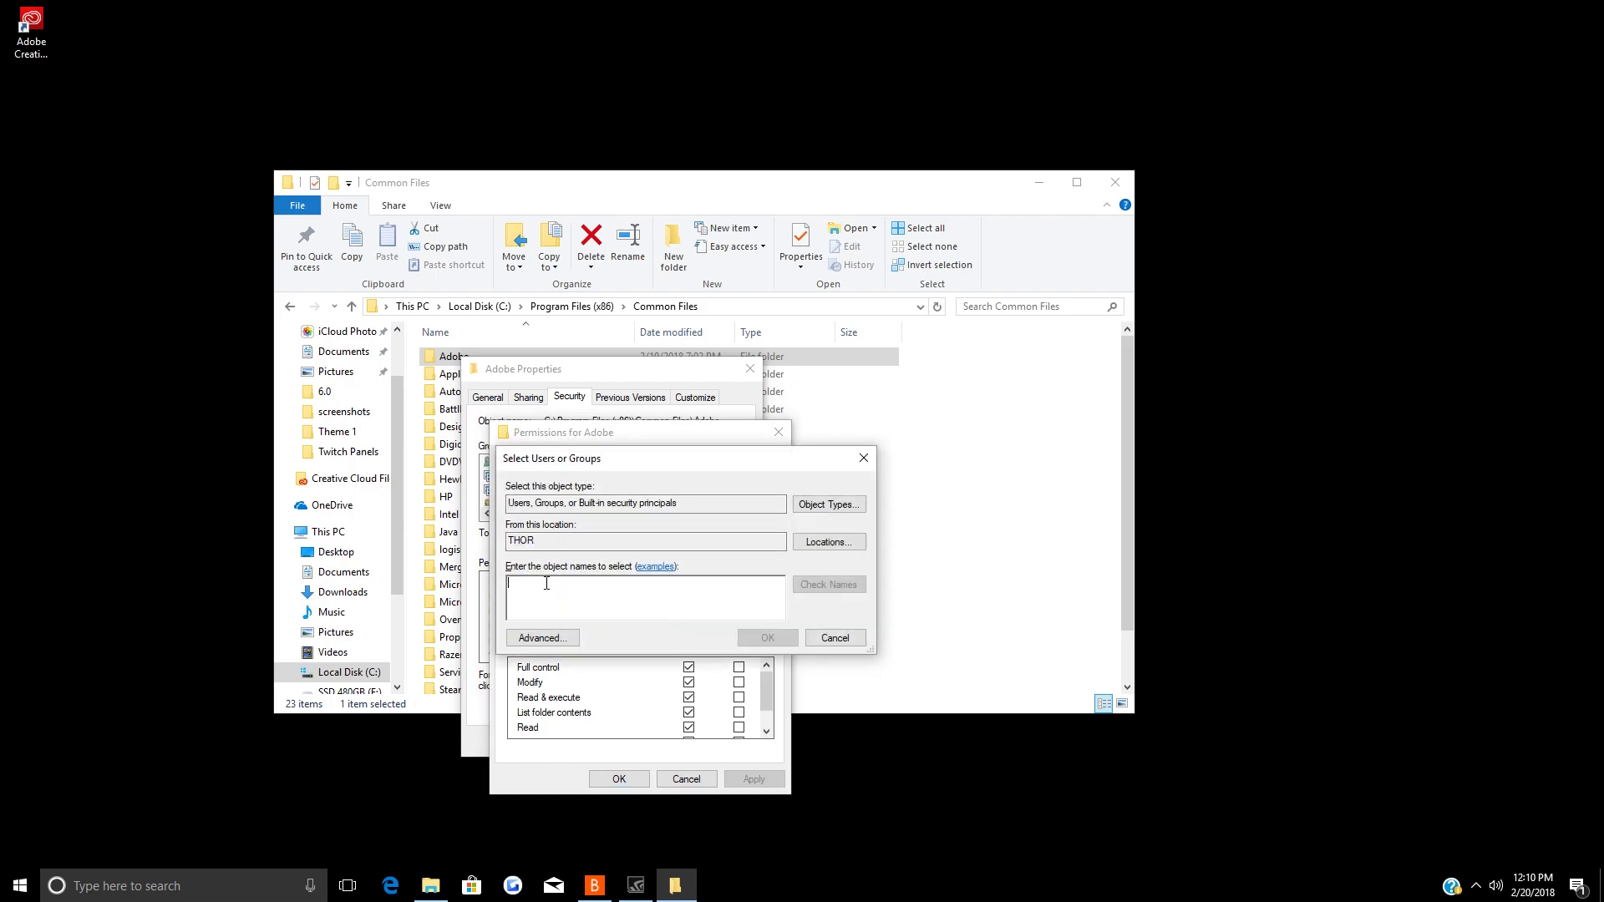
text(eve)
key(Return)
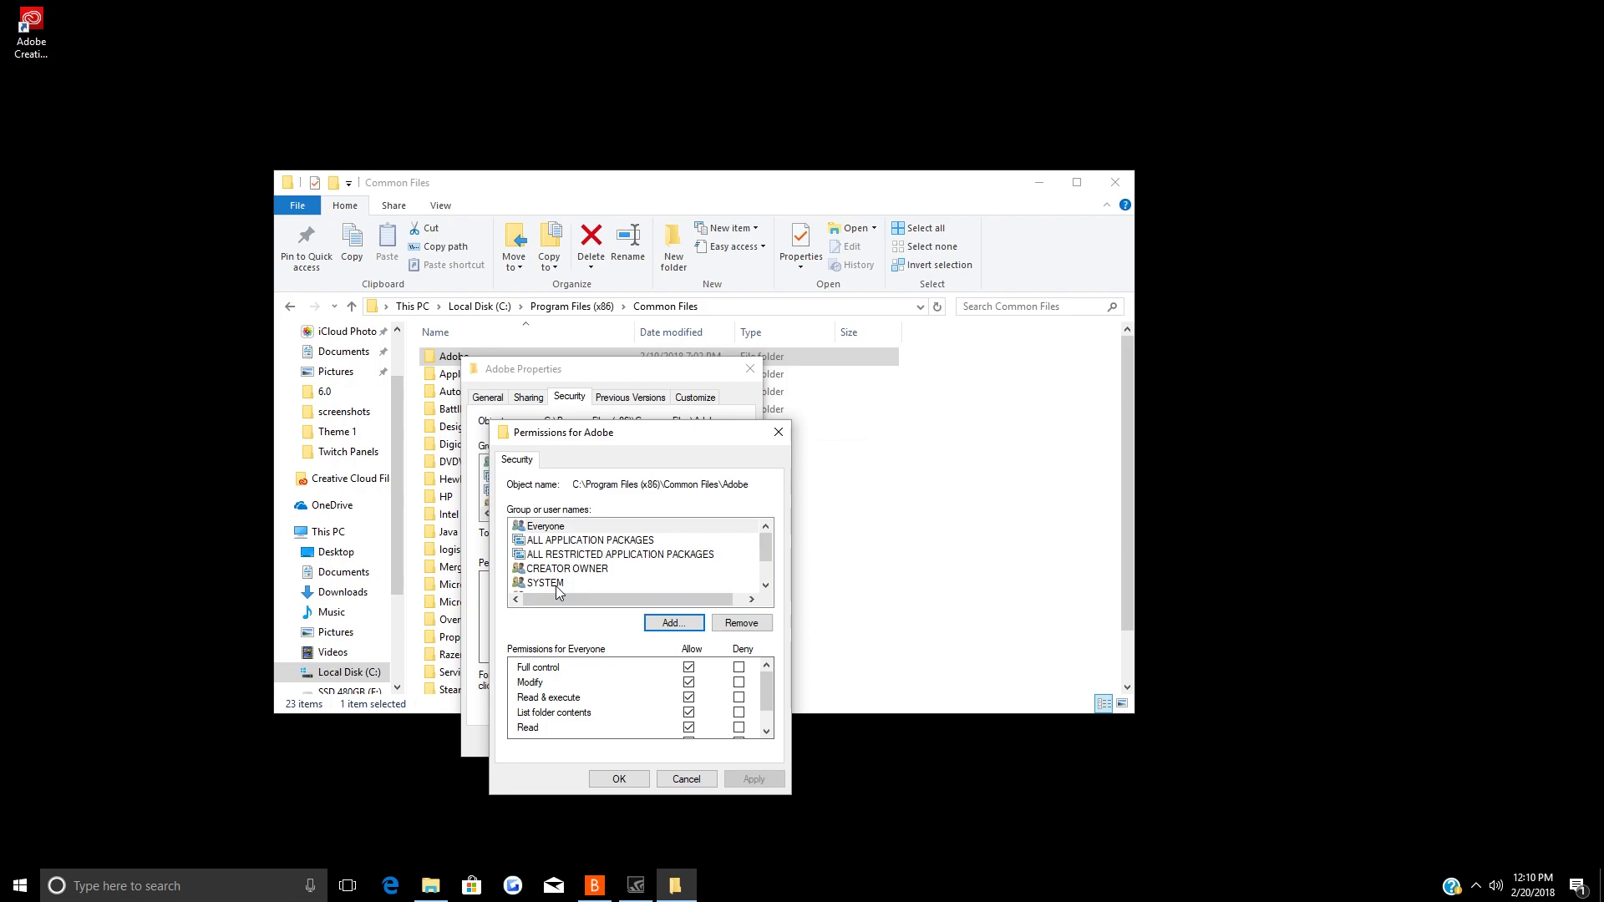
click(566, 528)
click(678, 624)
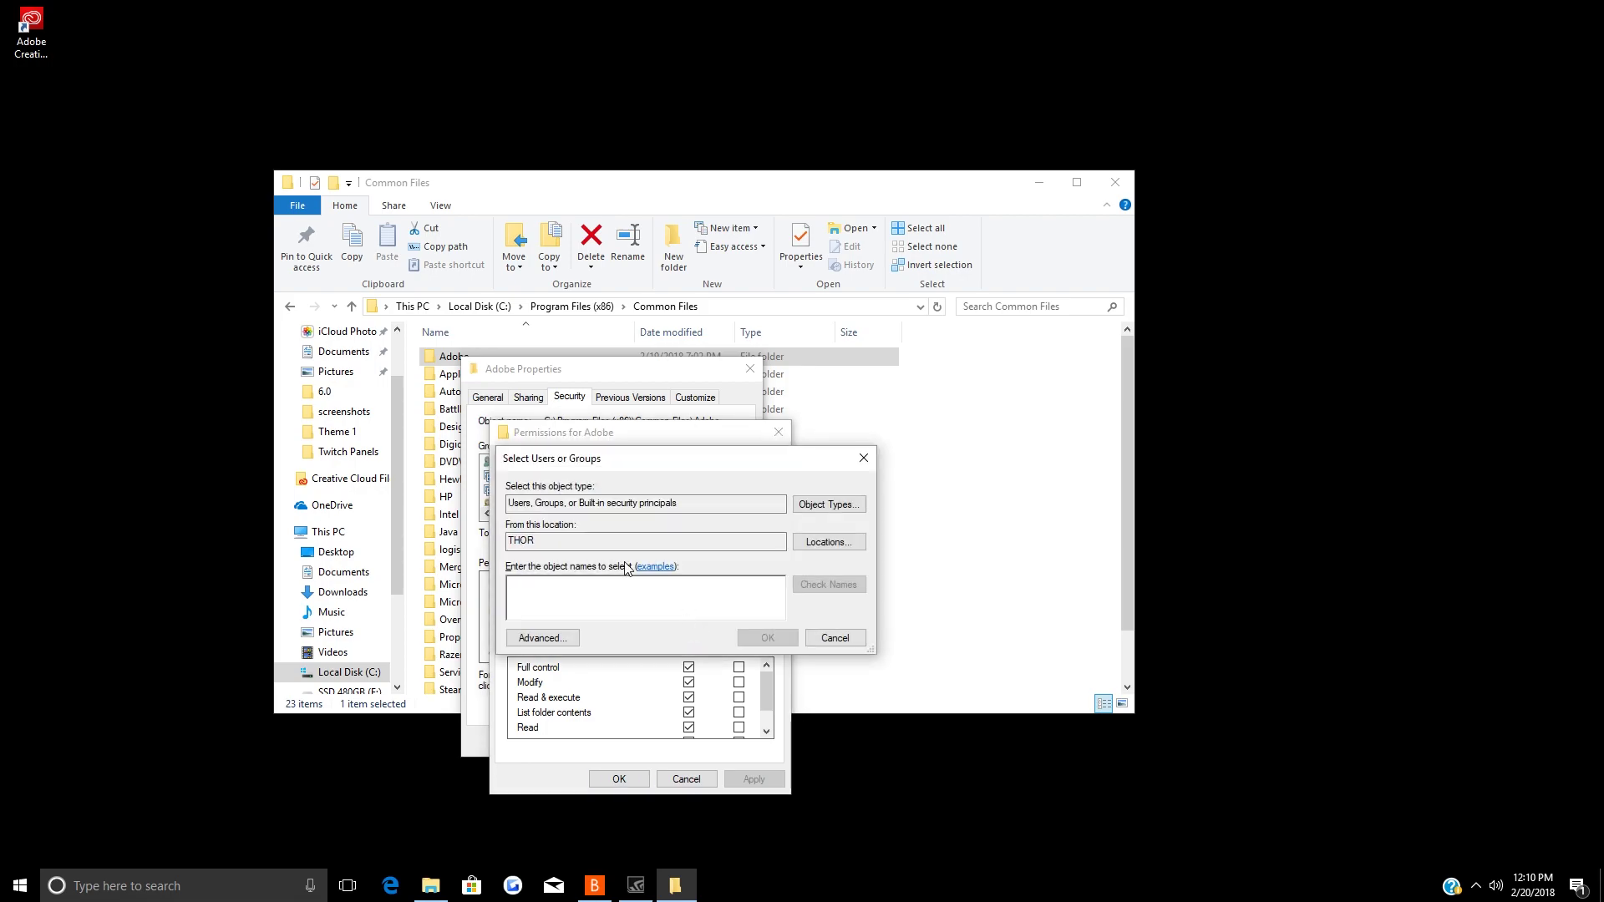
text(everyone)
click(827, 585)
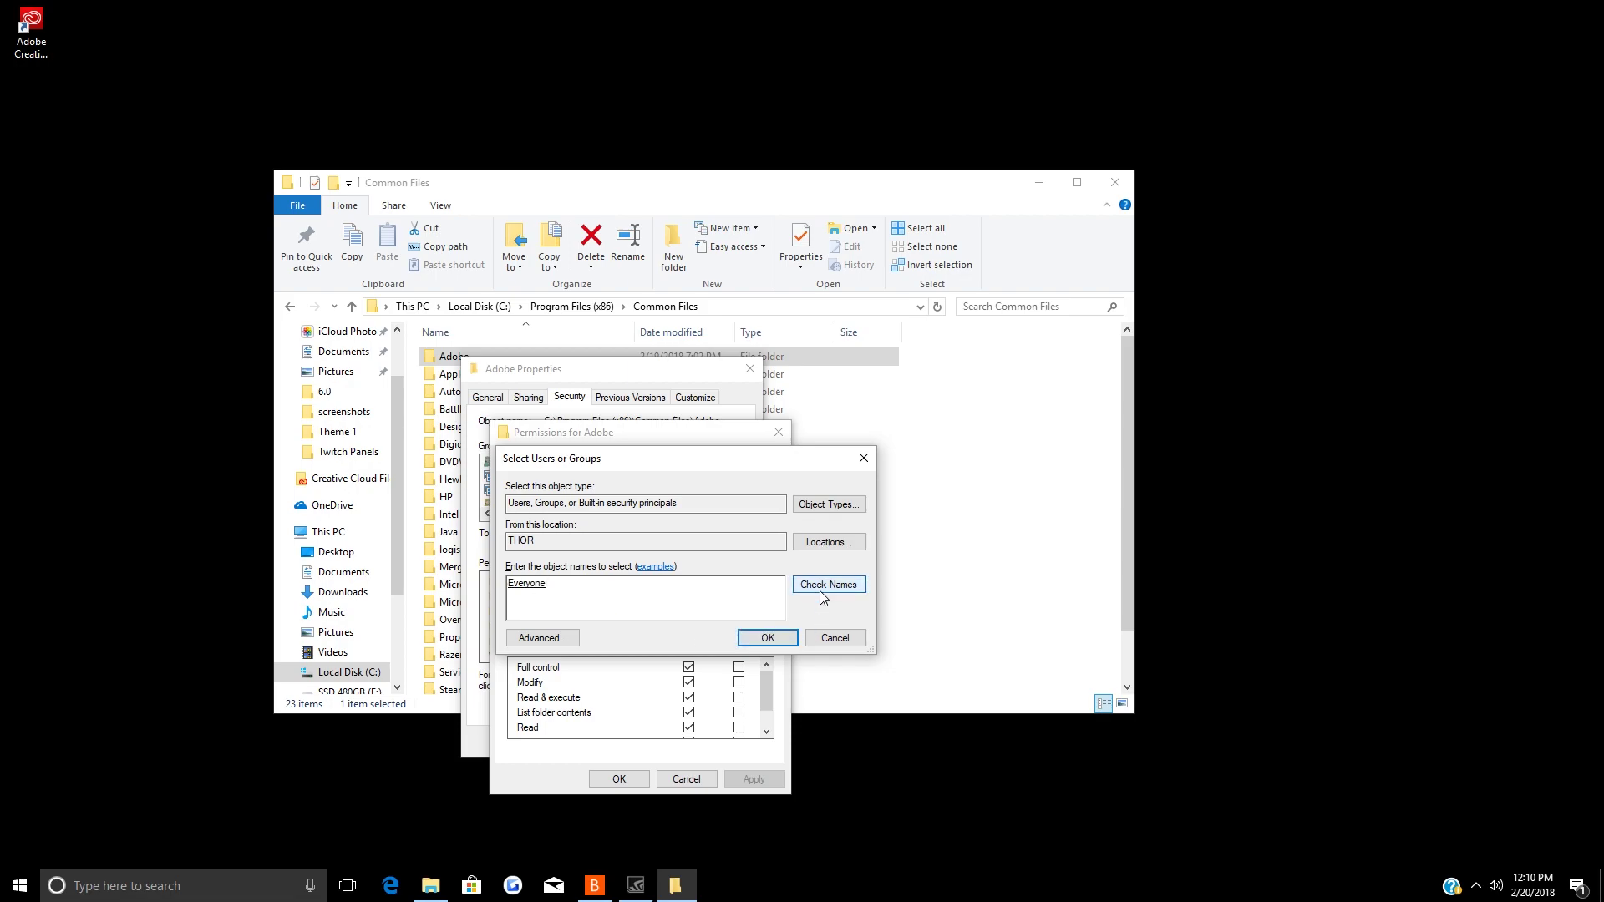
click(765, 640)
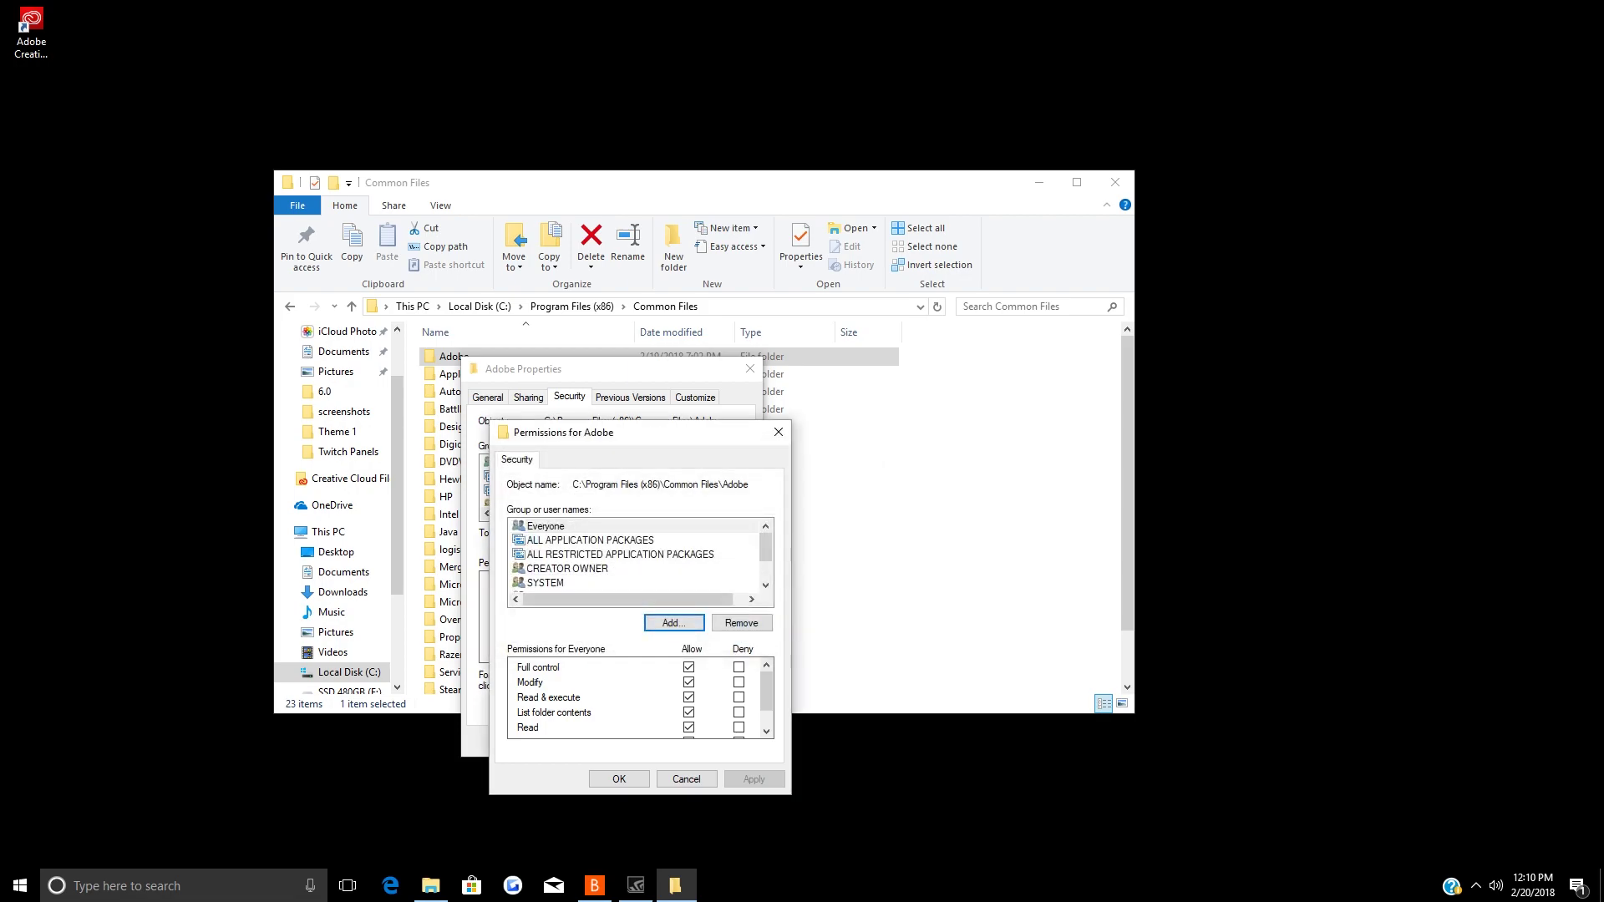
- Review each group's permissions and return to Everyone with Full control allowed
click(562, 528)
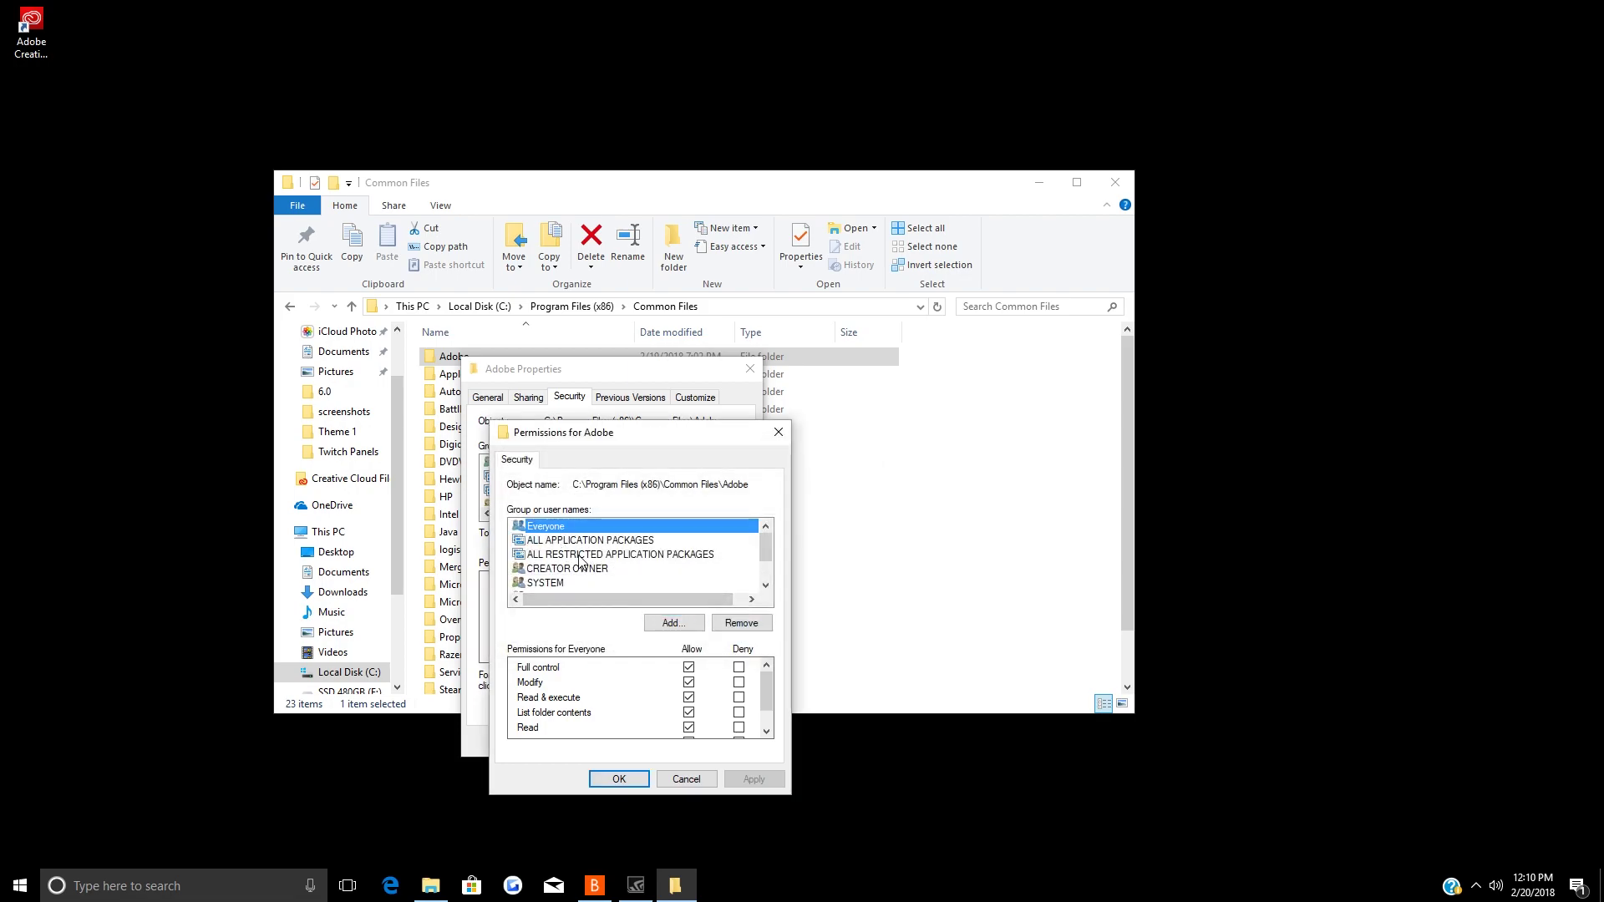
scroll(581, 563, down, 1)
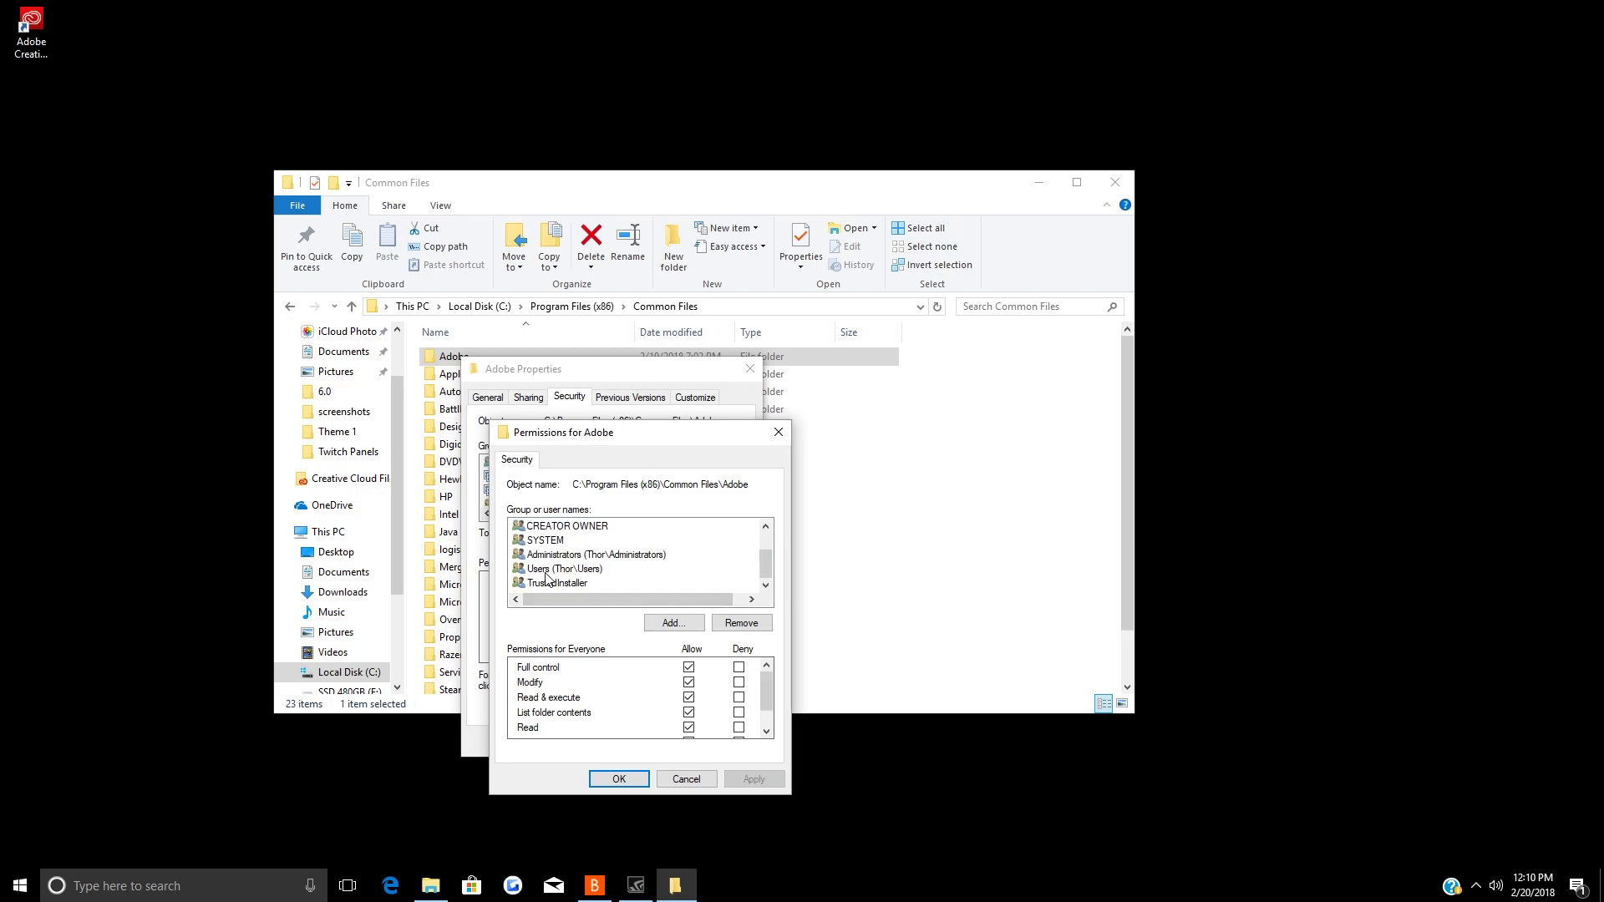
click(561, 561)
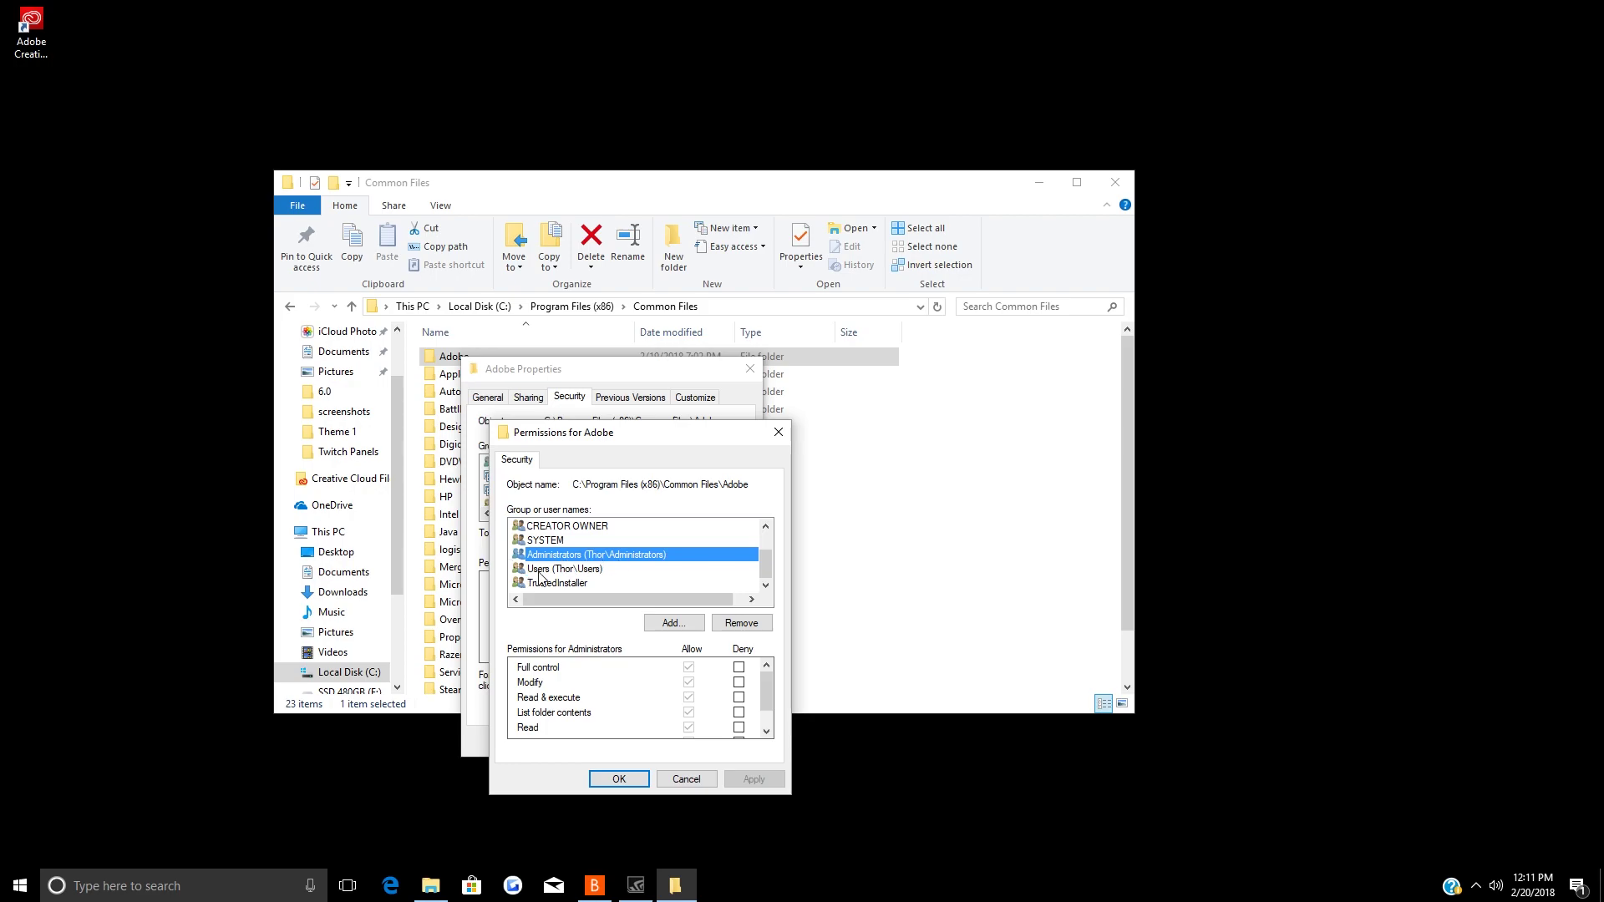
click(541, 571)
click(548, 574)
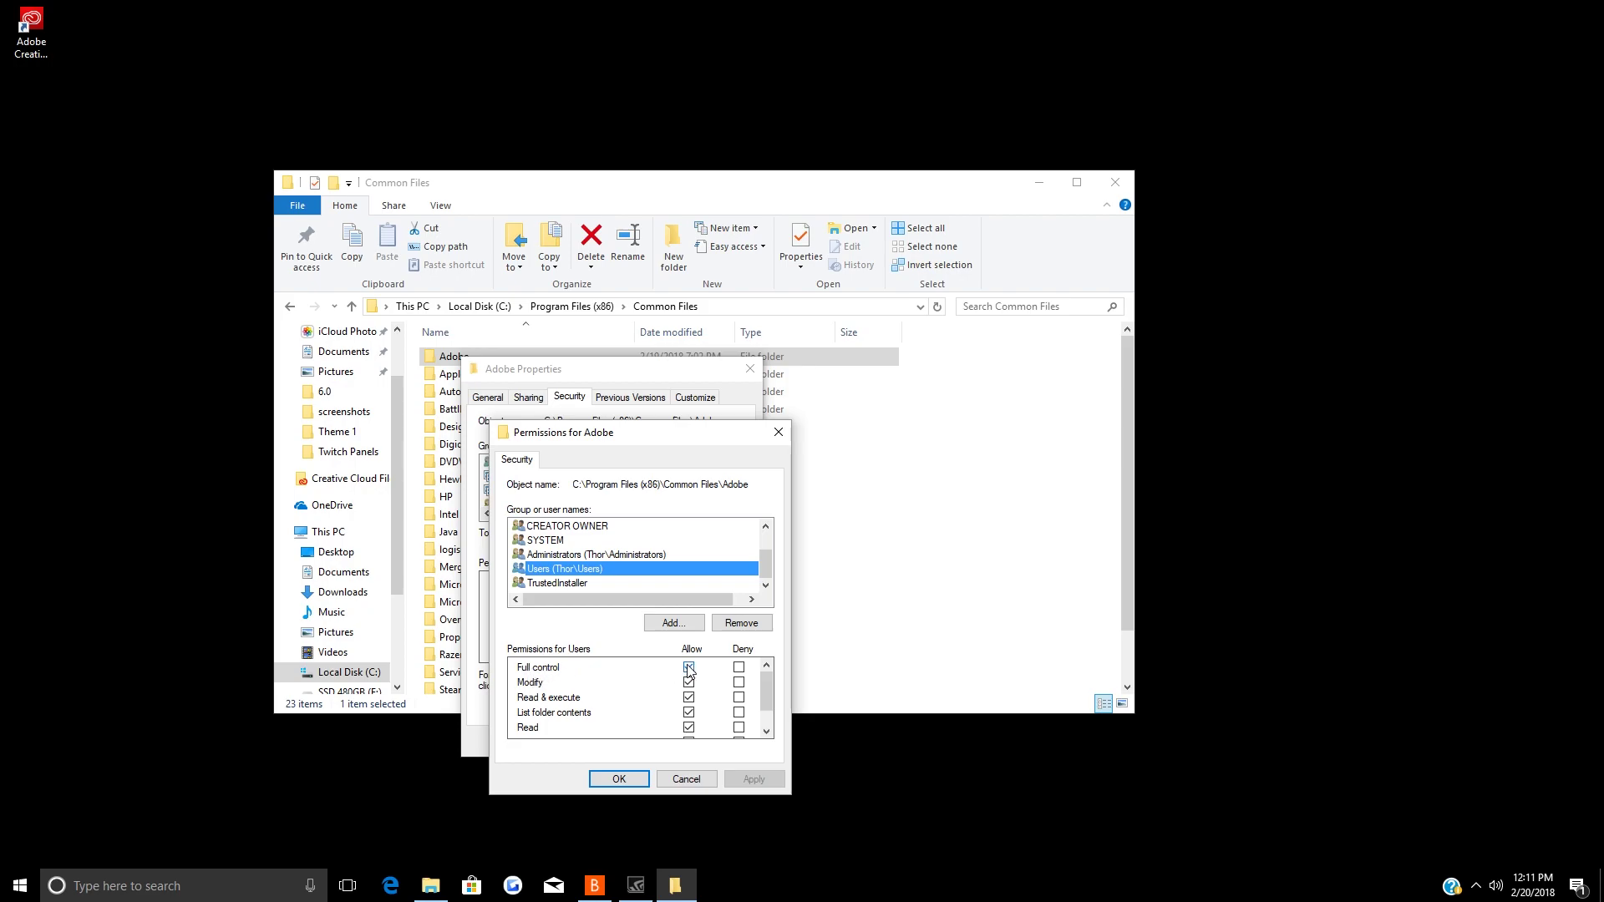
click(566, 584)
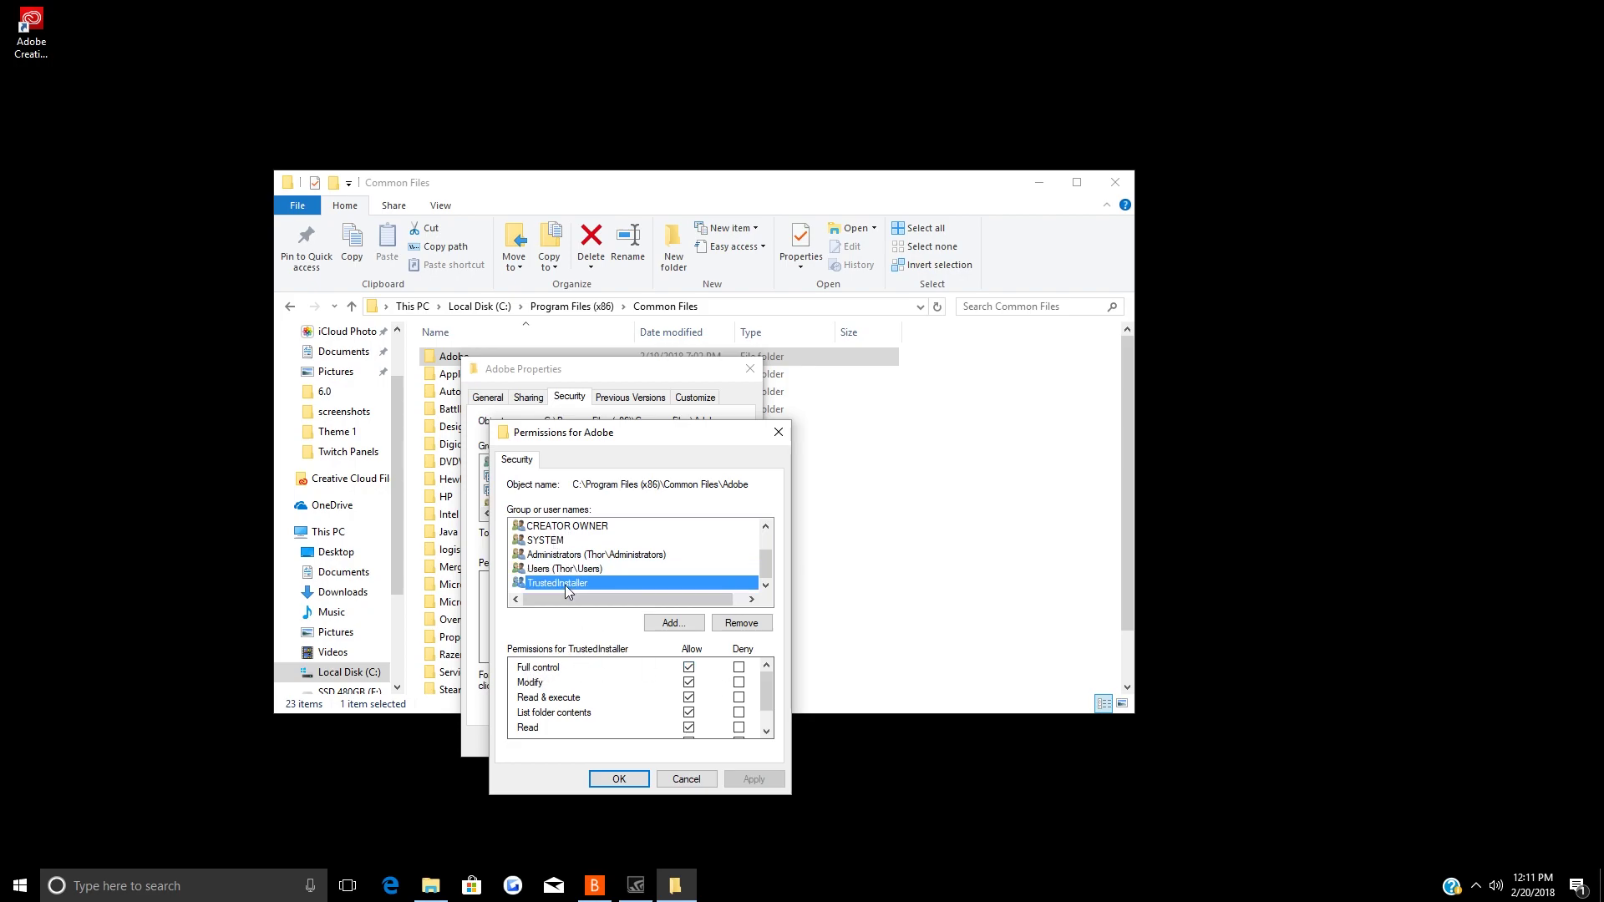
click(554, 543)
click(559, 527)
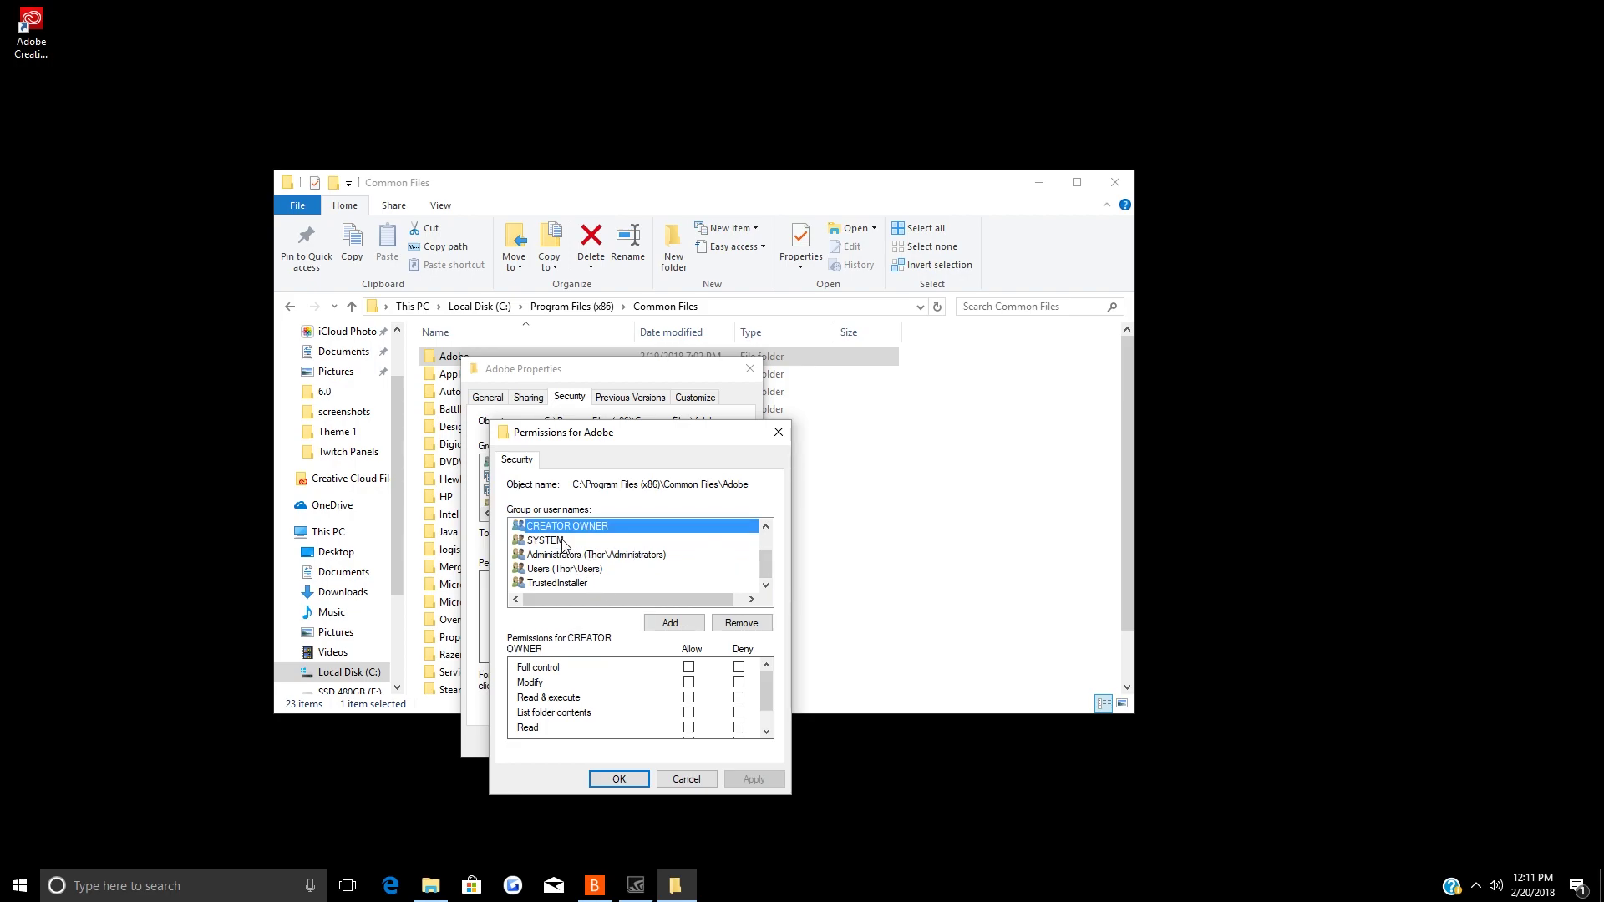
drag(759, 575, 764, 541)
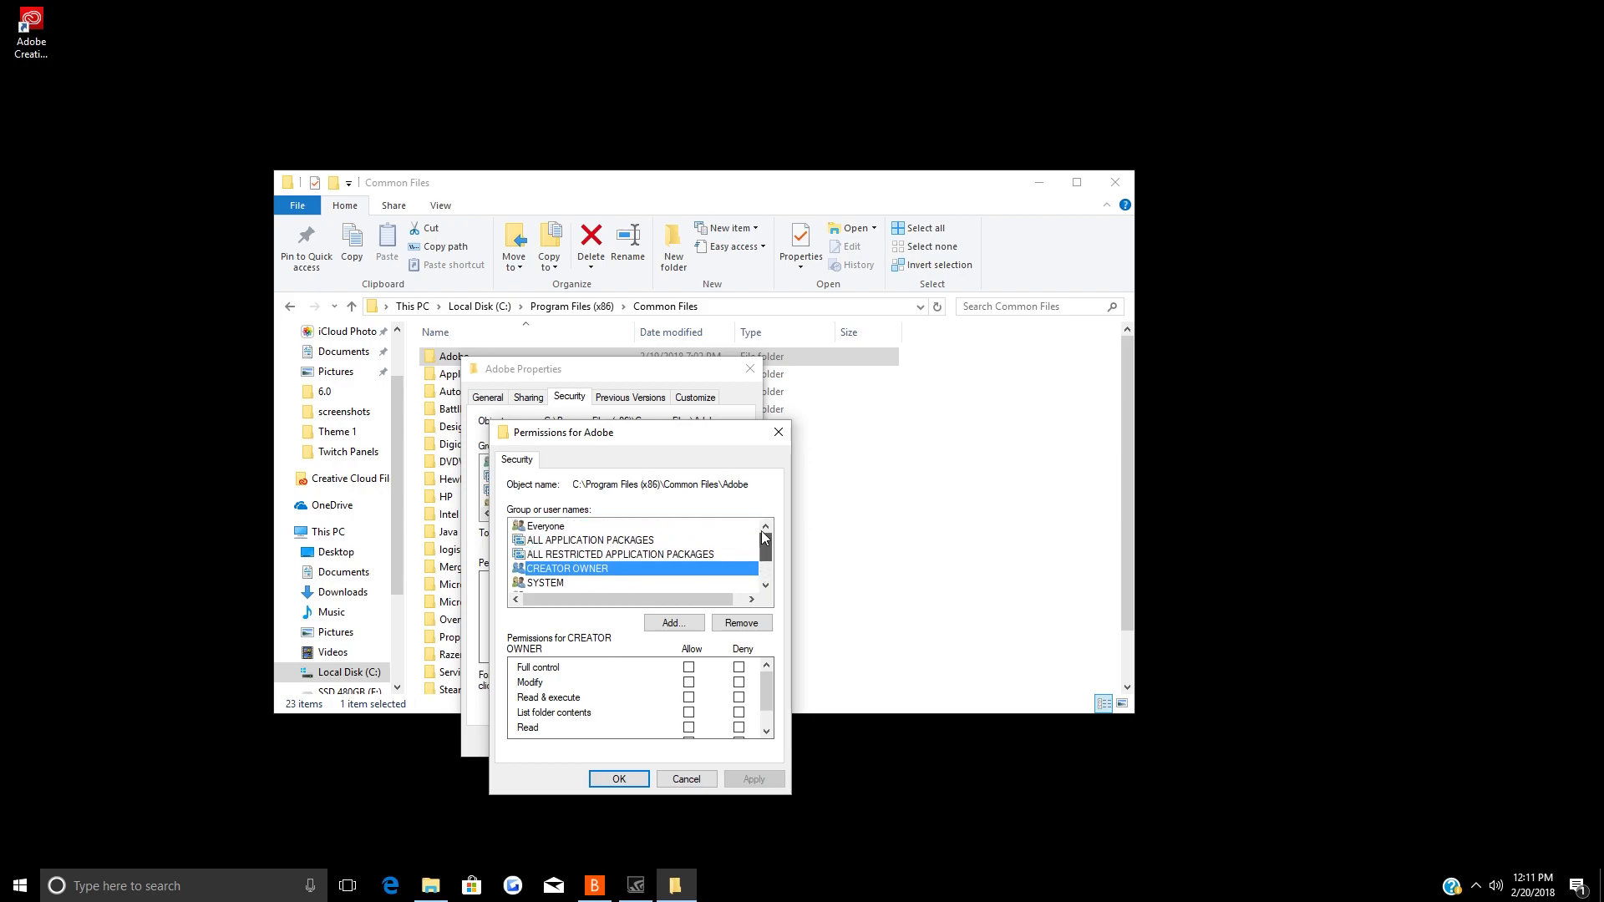
click(596, 558)
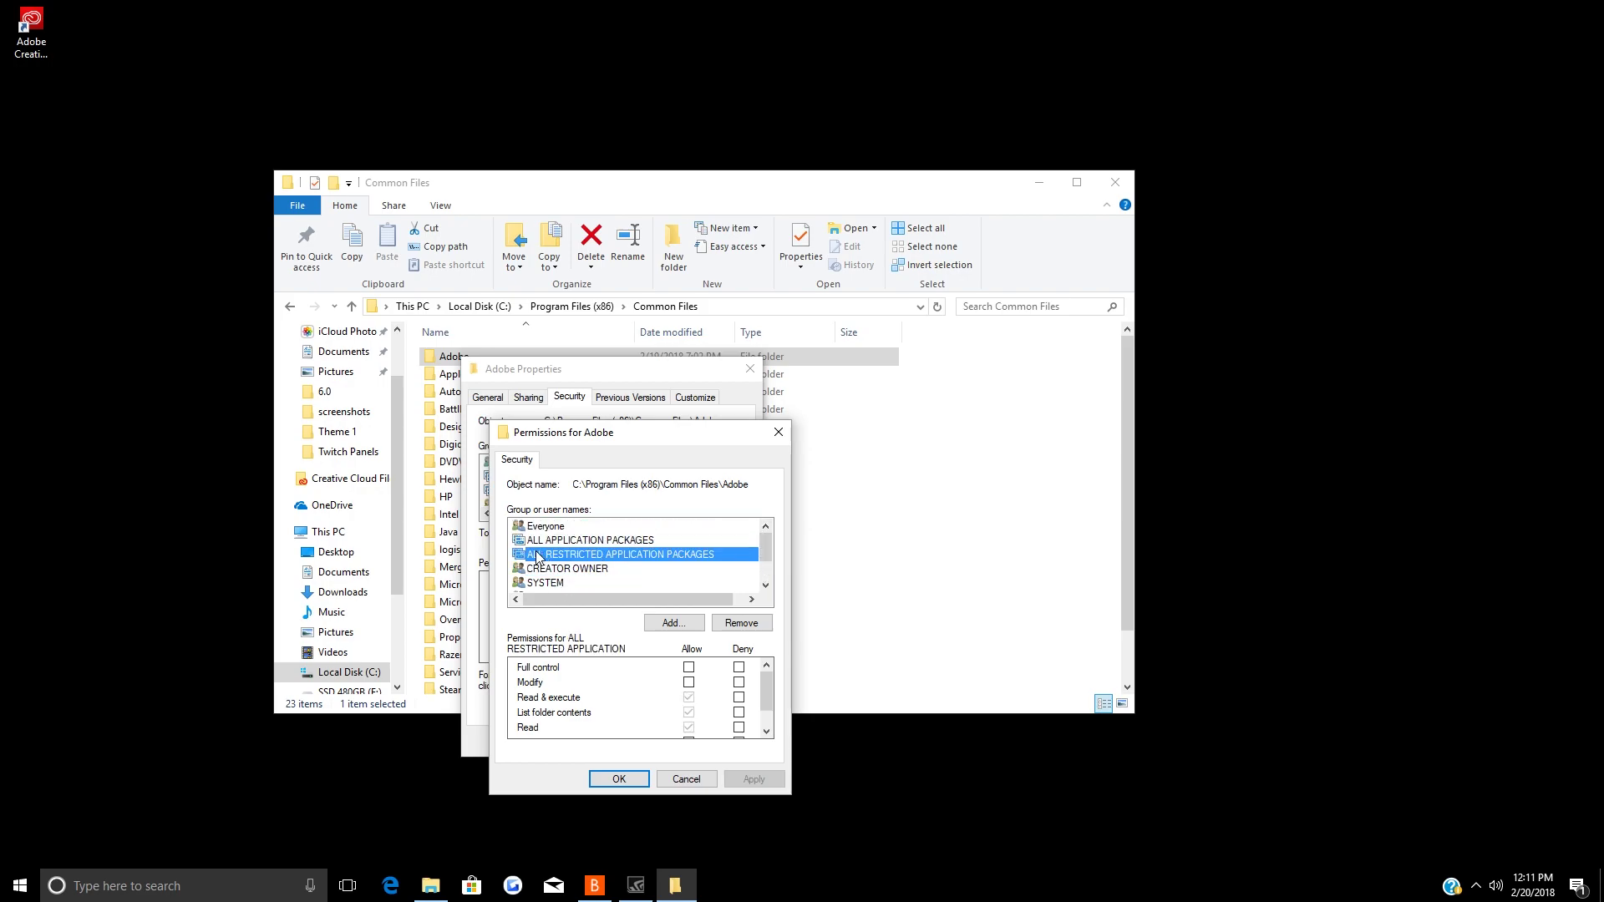
click(597, 542)
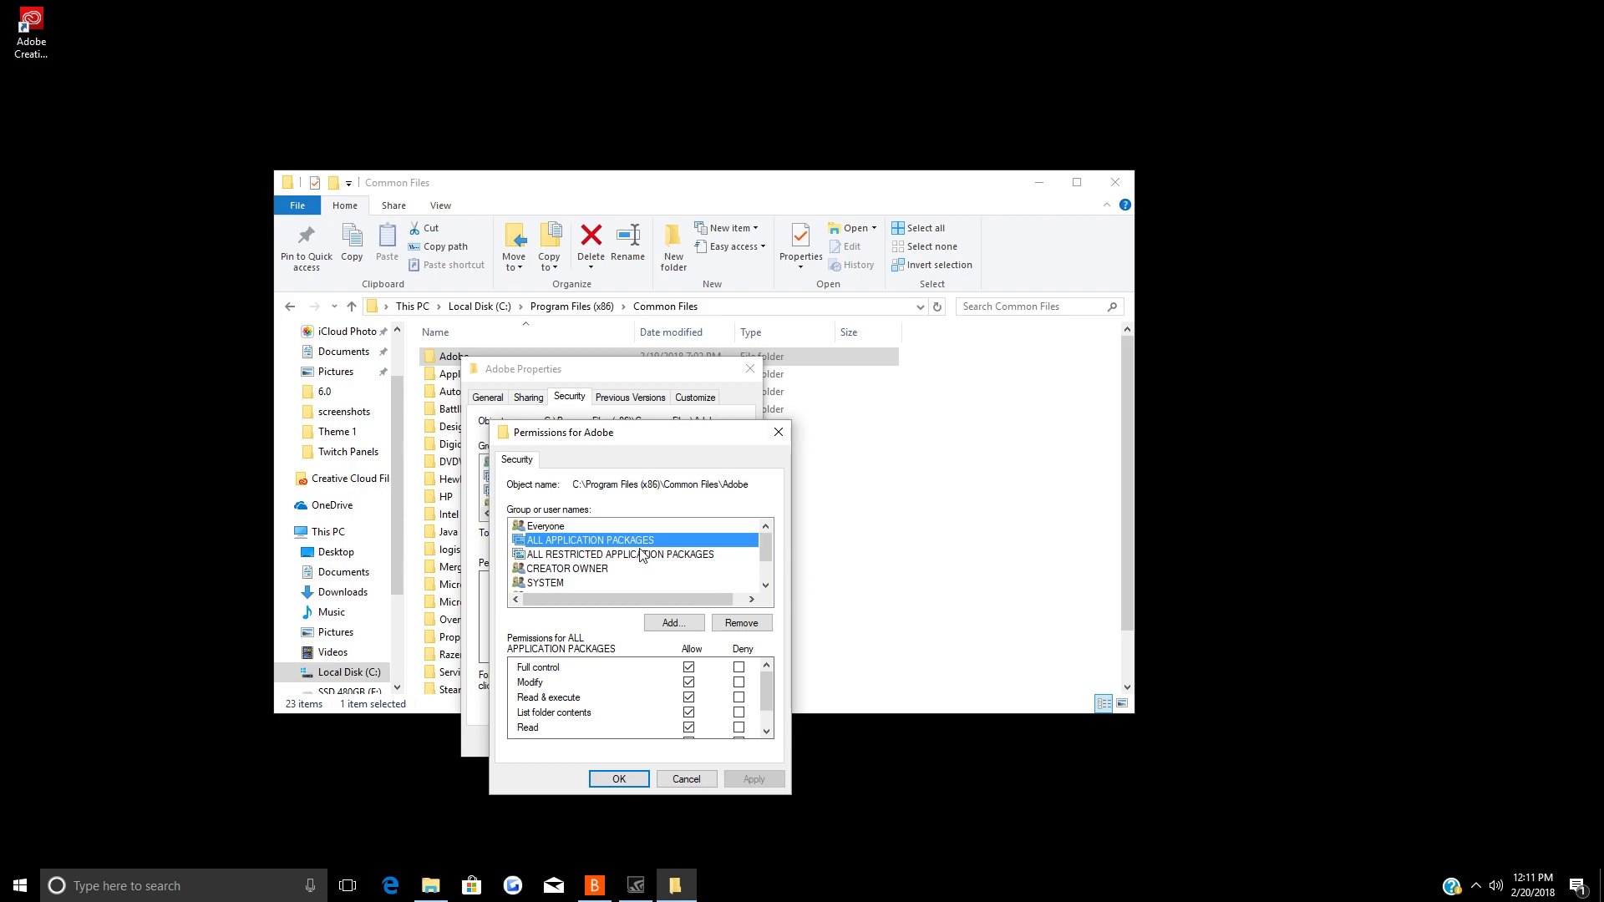
click(548, 531)
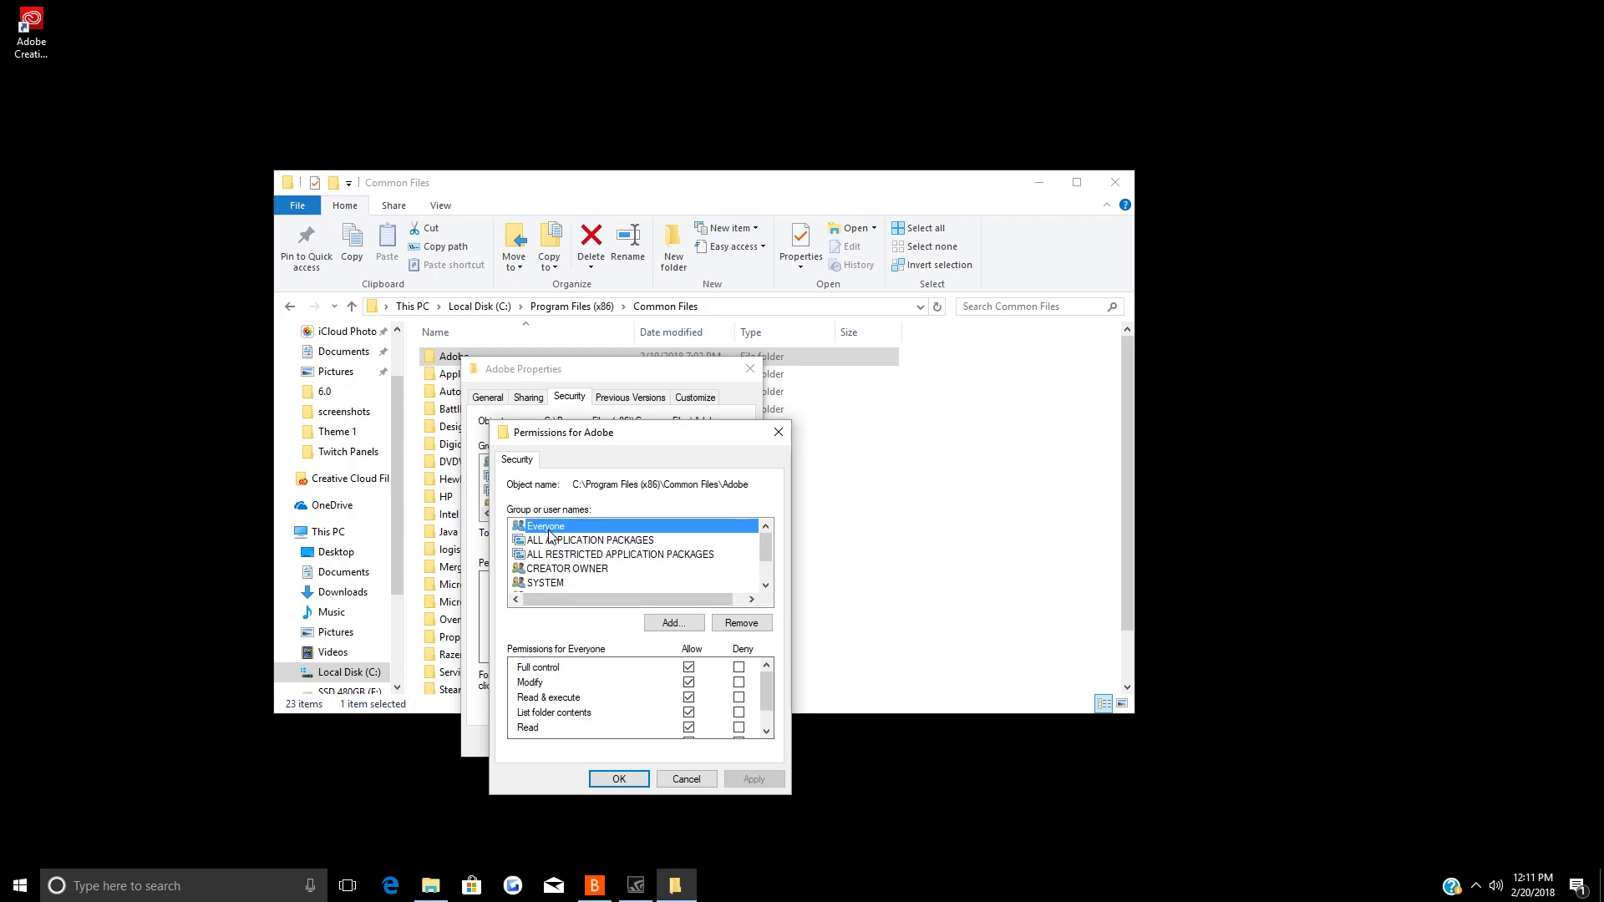
- Confirm the Adobe folder permissions, close its properties and the Common Files window, and show Start
click(619, 778)
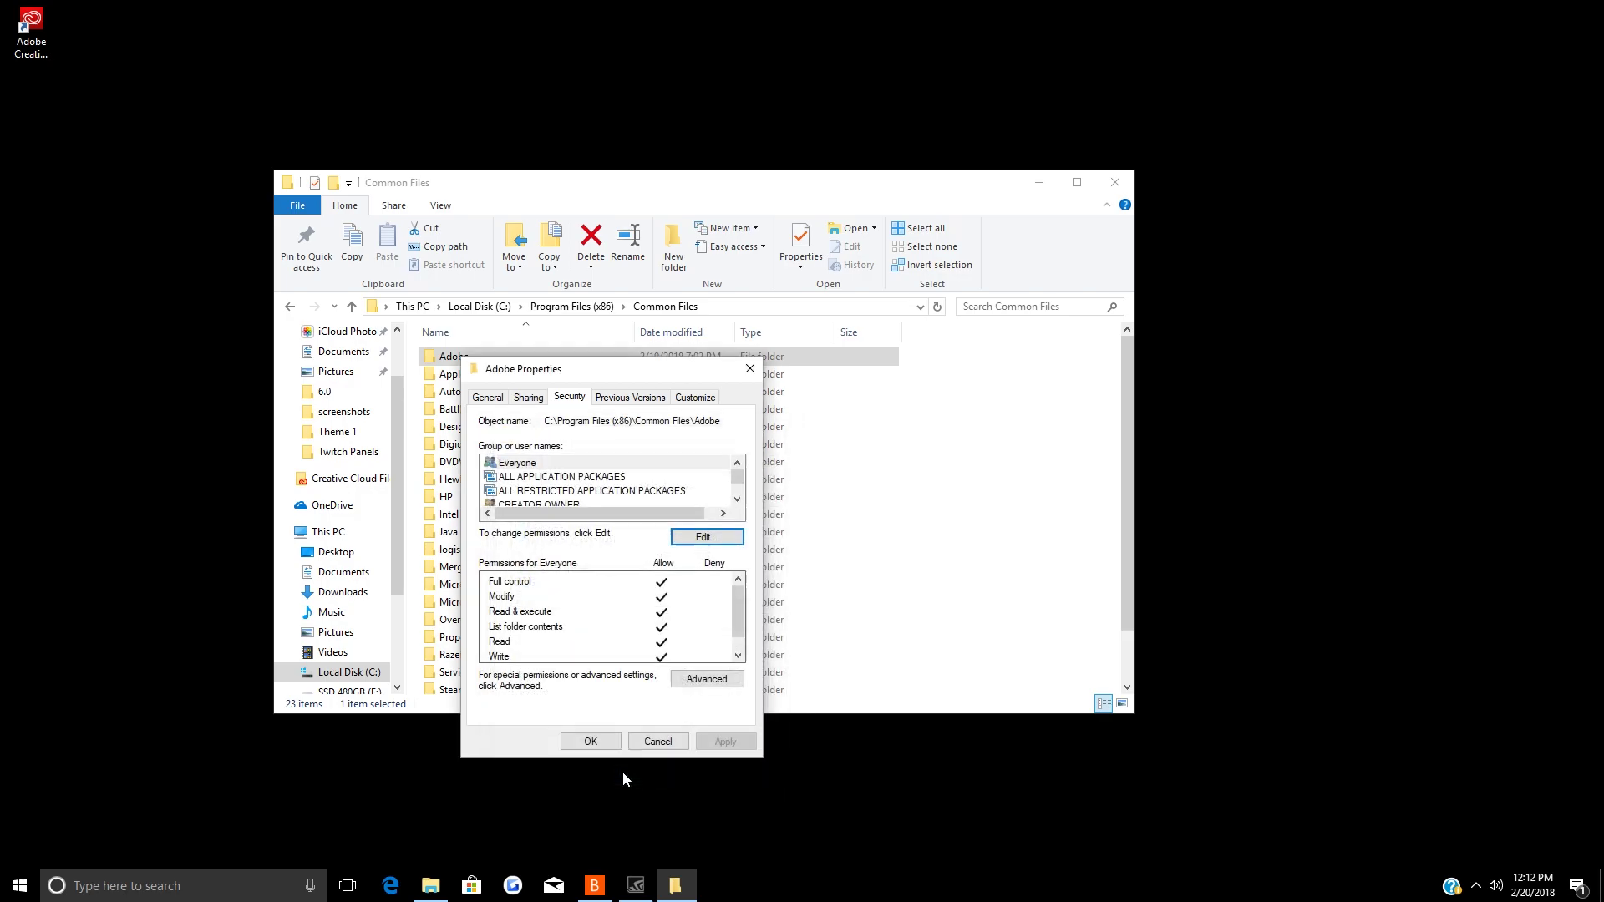
click(582, 748)
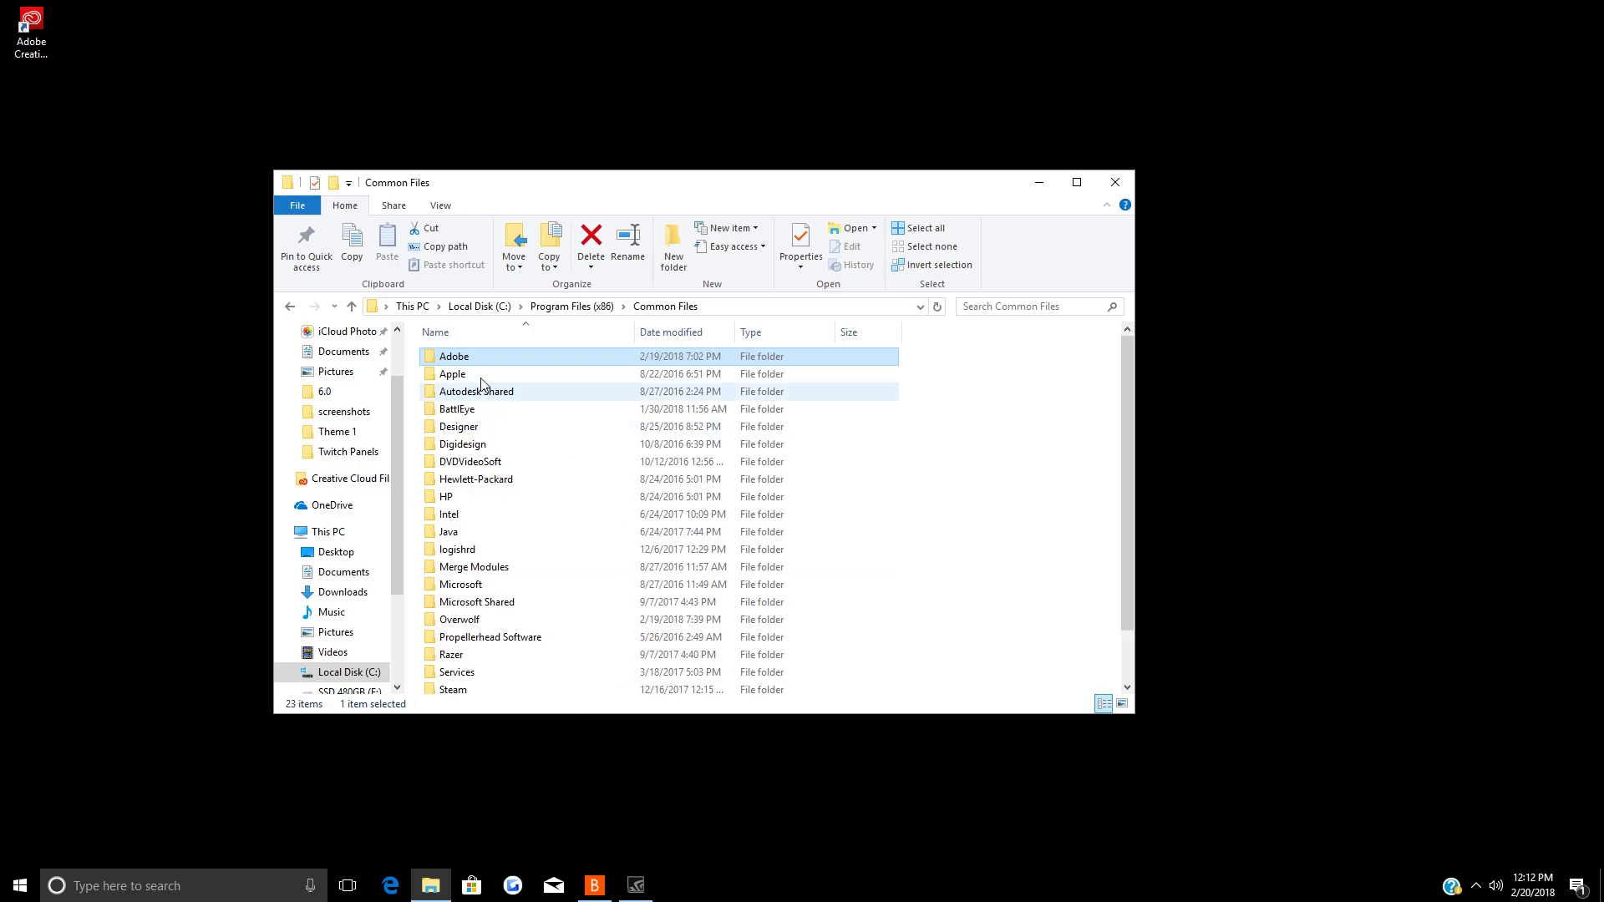
click(1116, 185)
click(21, 886)
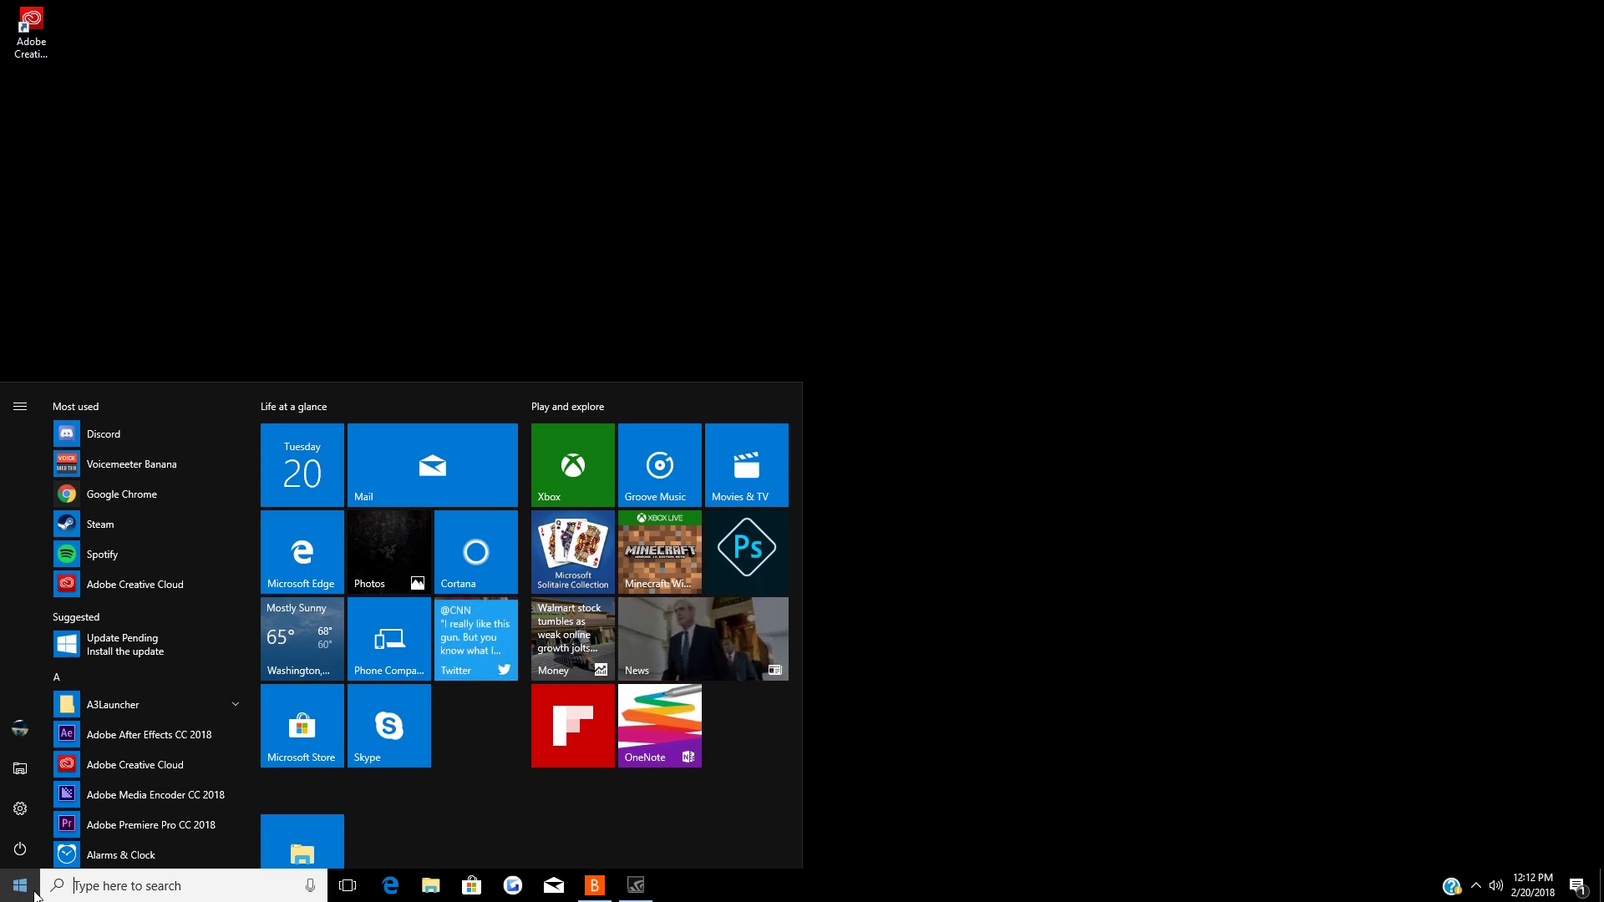
- Launch After Effects CC 2018 as administrator and accept the license agreement
right_click(146, 741)
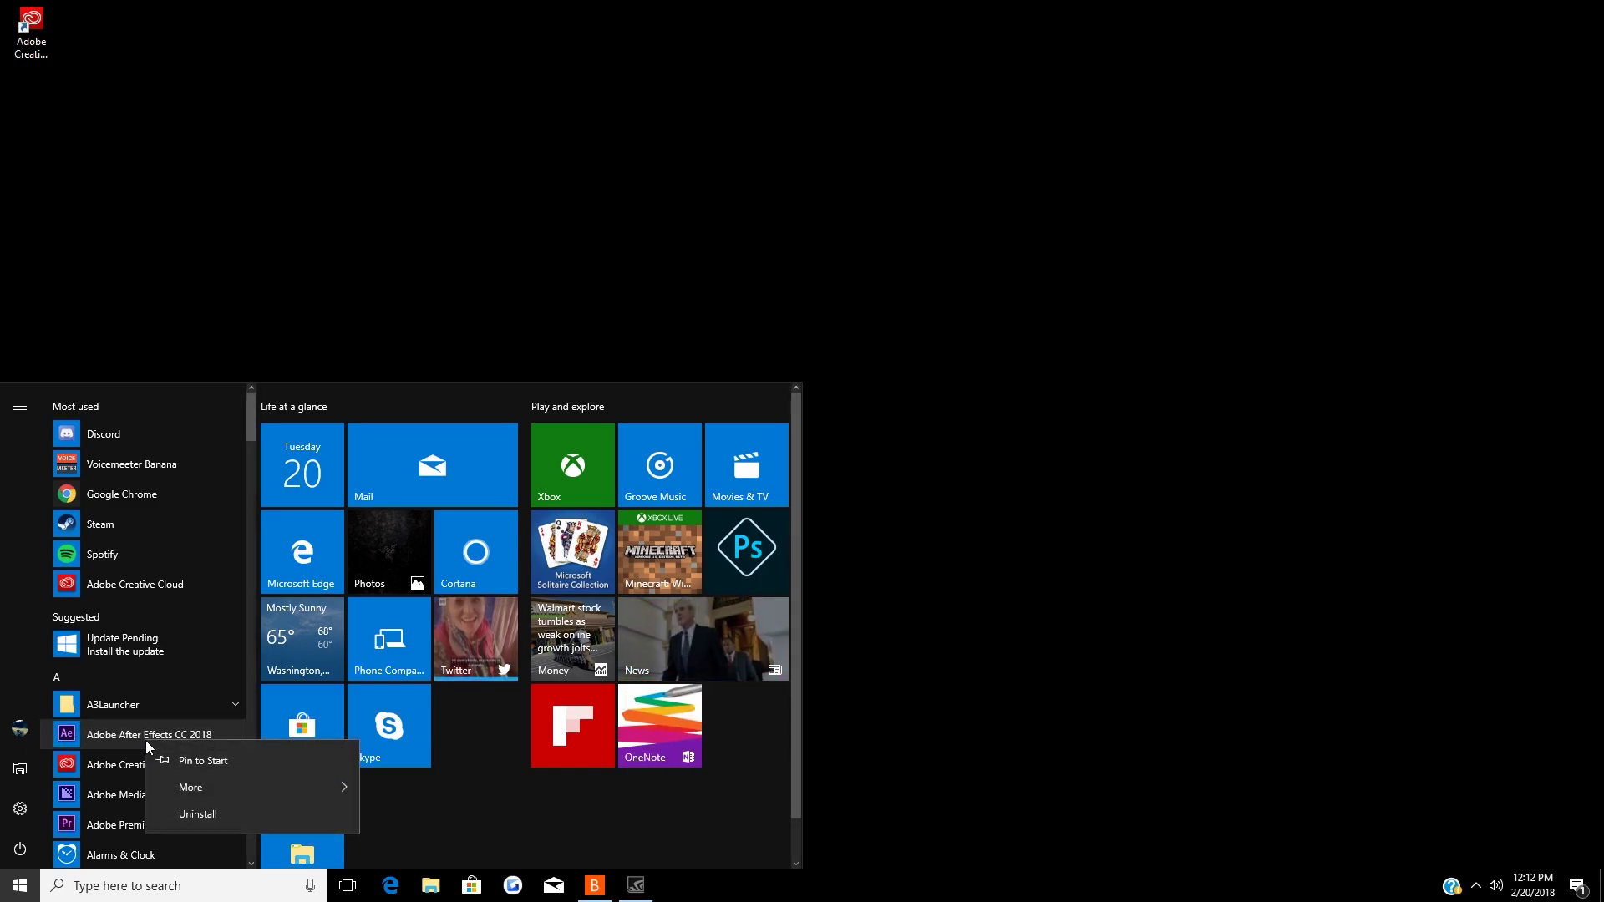
mouse_move(252, 787)
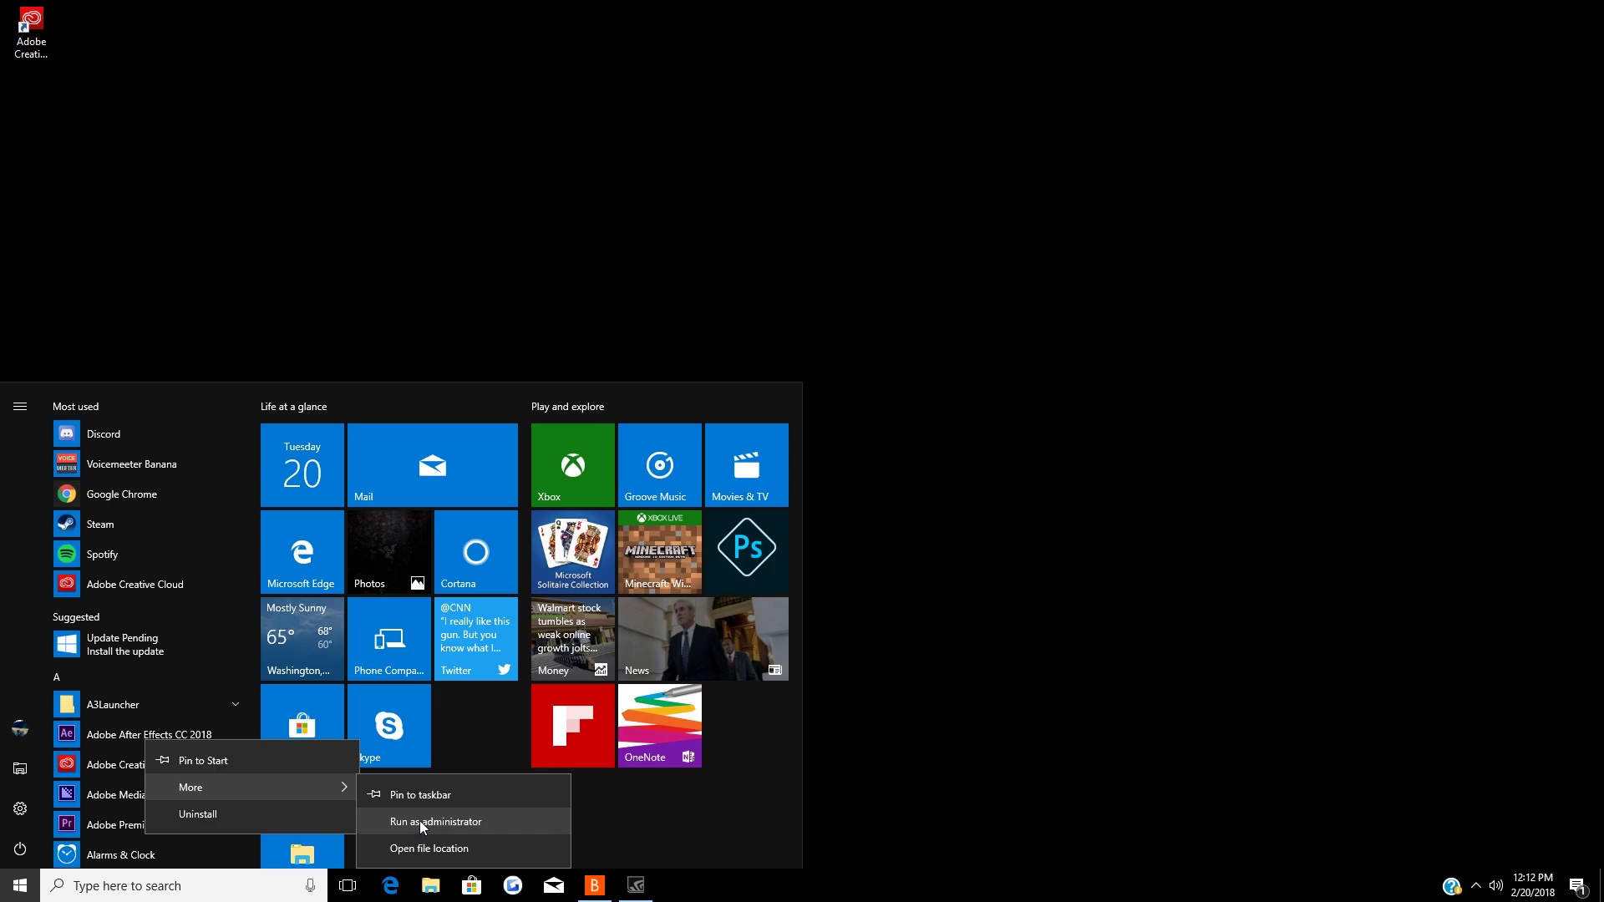
click(421, 823)
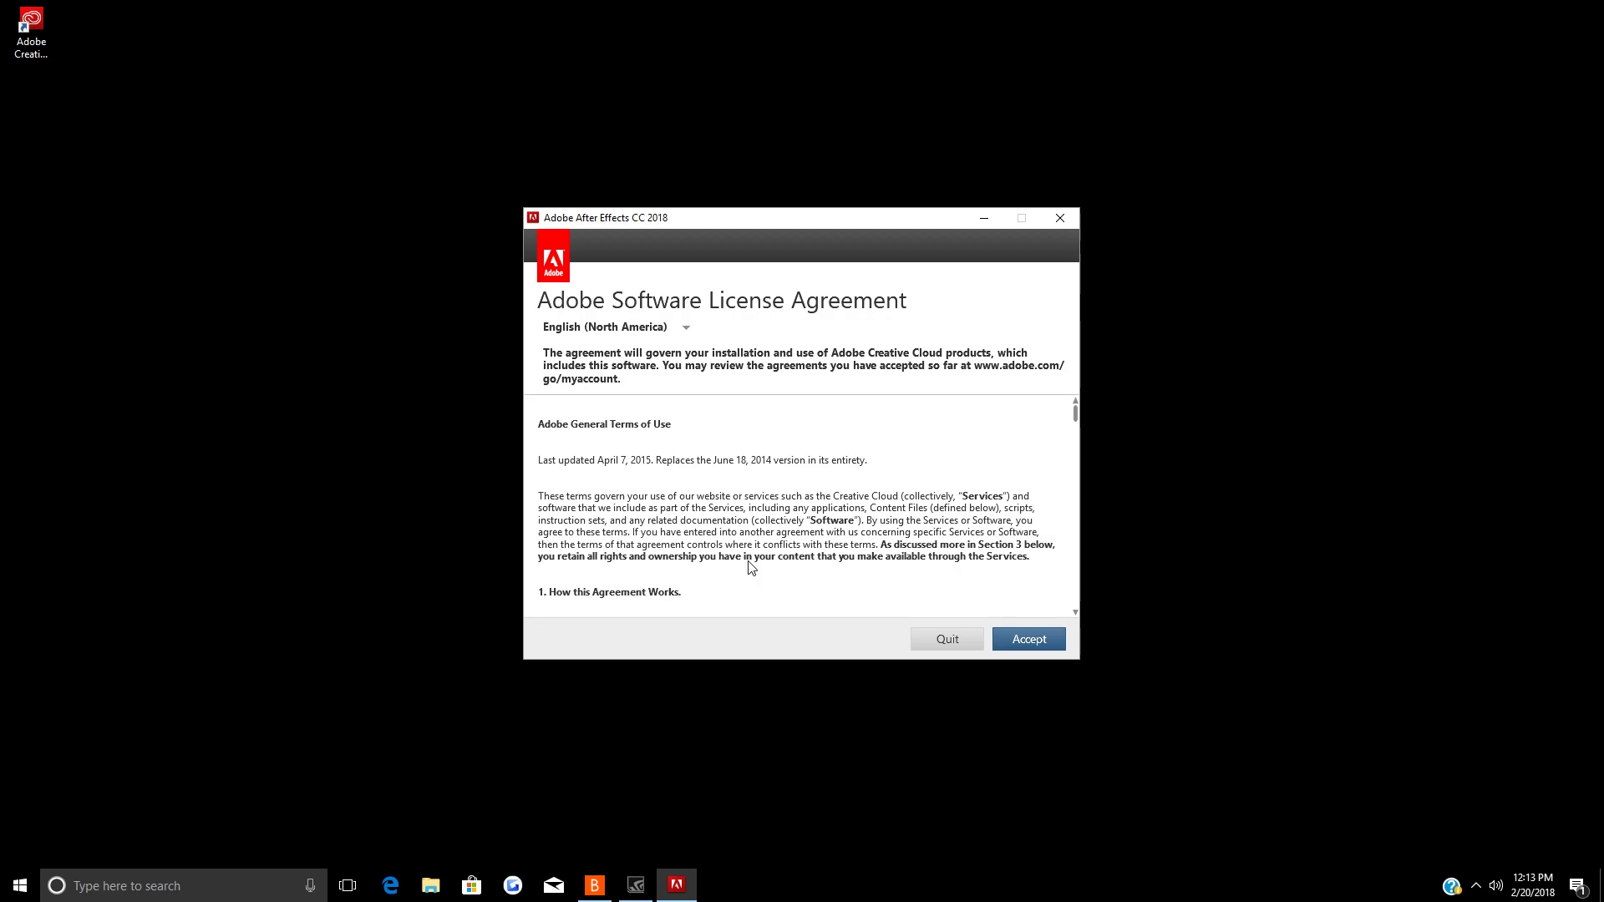
click(1029, 644)
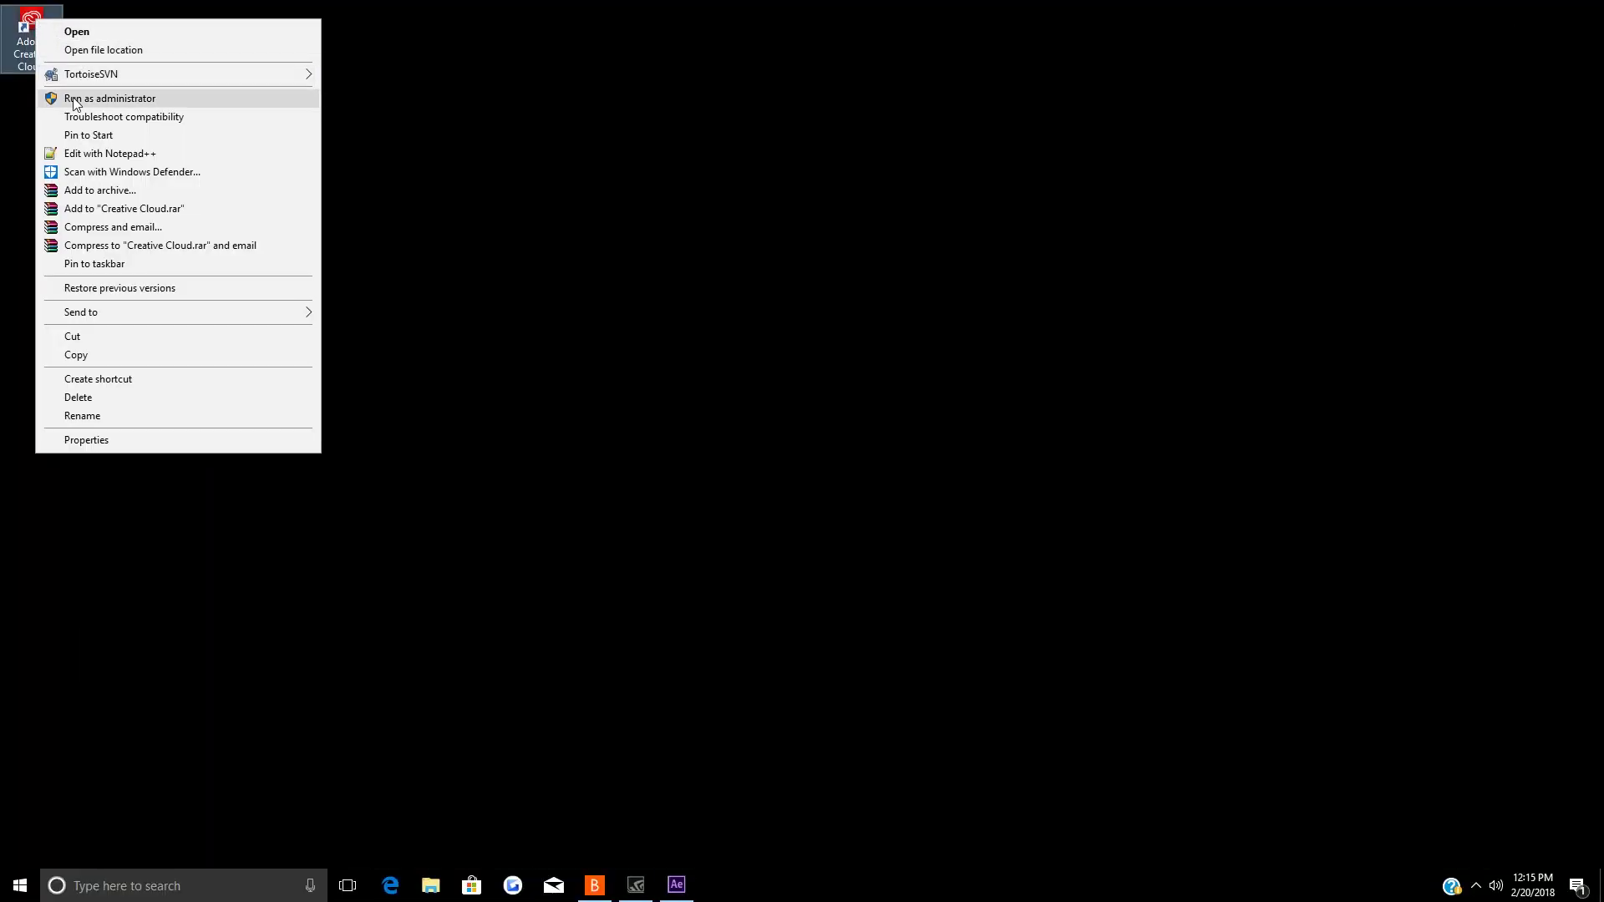
- Launch Creative Cloud as administrator from its desktop shortcut
click(73, 99)
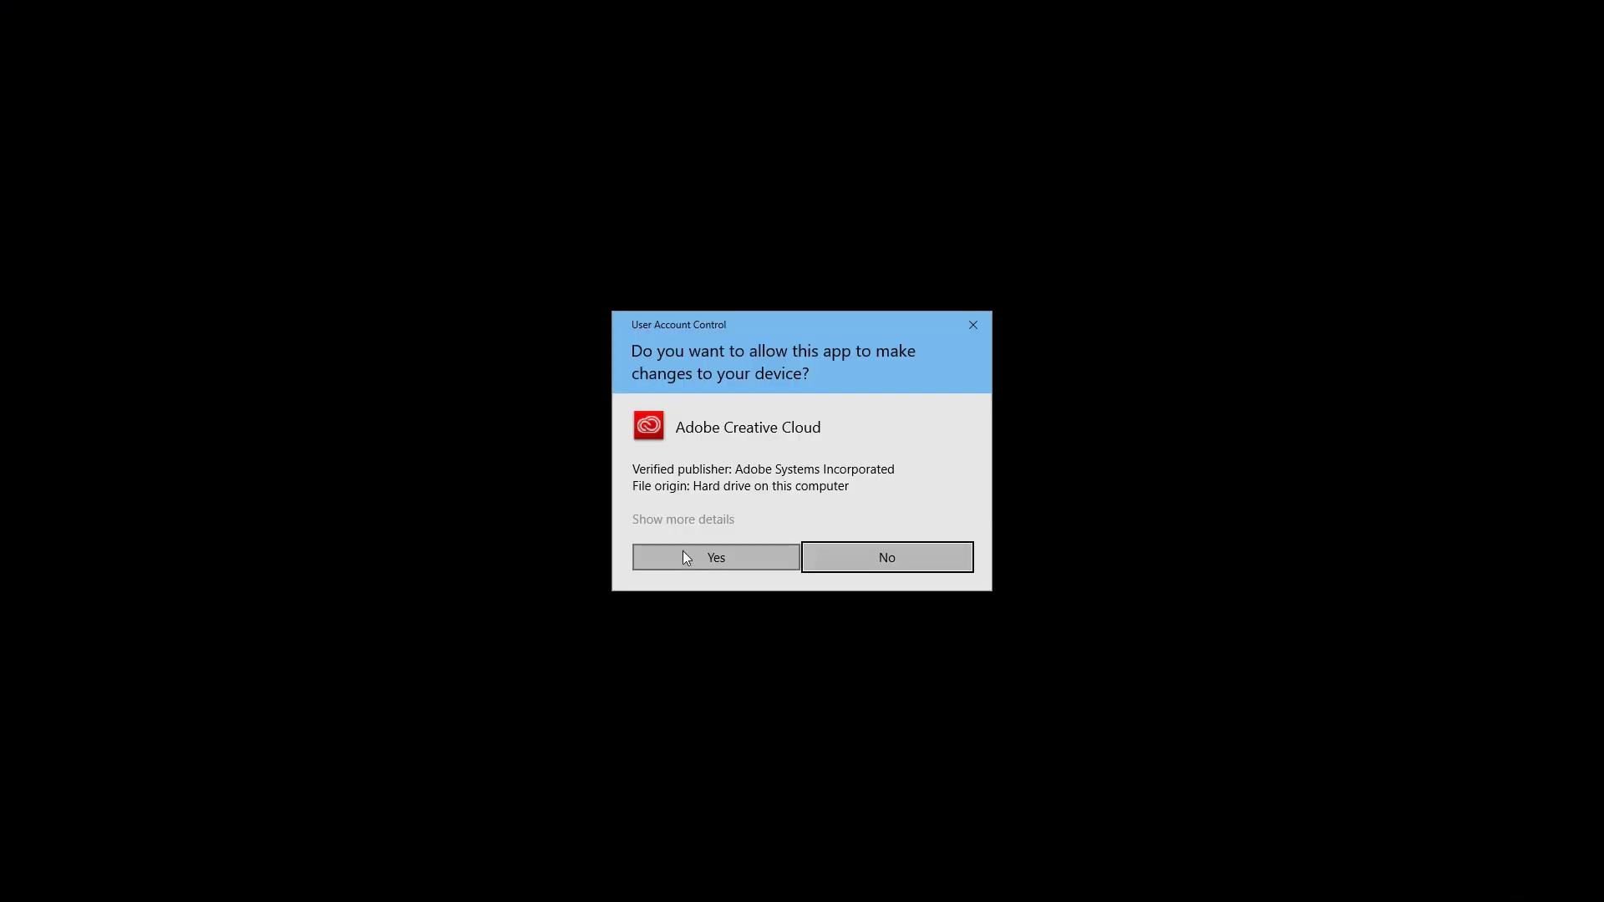